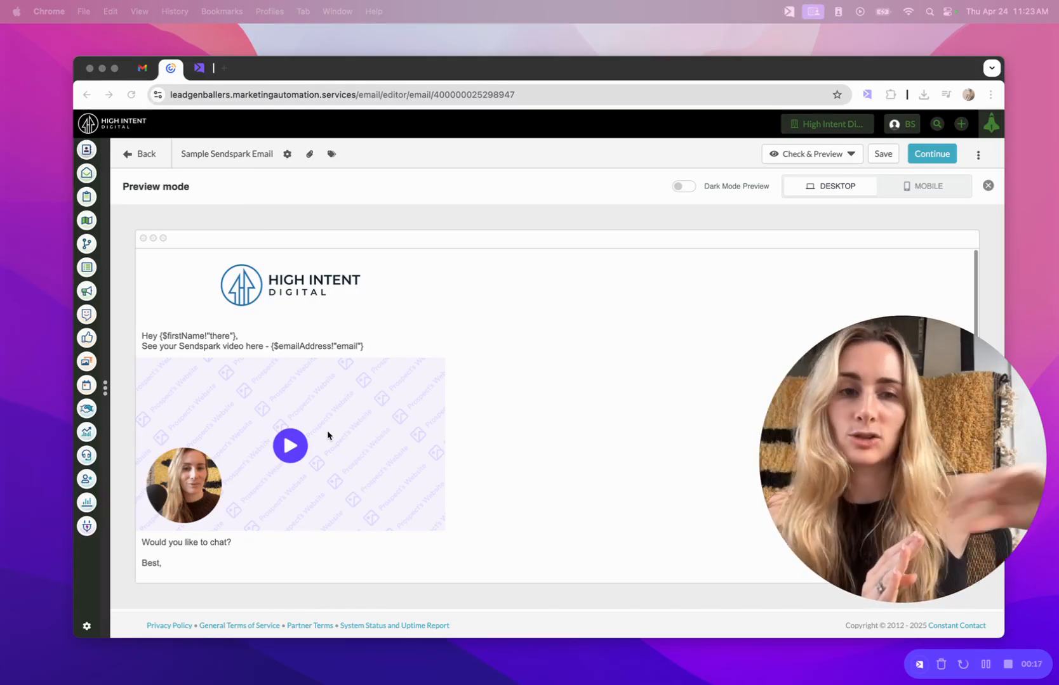
Switch to Gmail to view the received Sendspark email with its personalized video thumbnail.
click(143, 68)
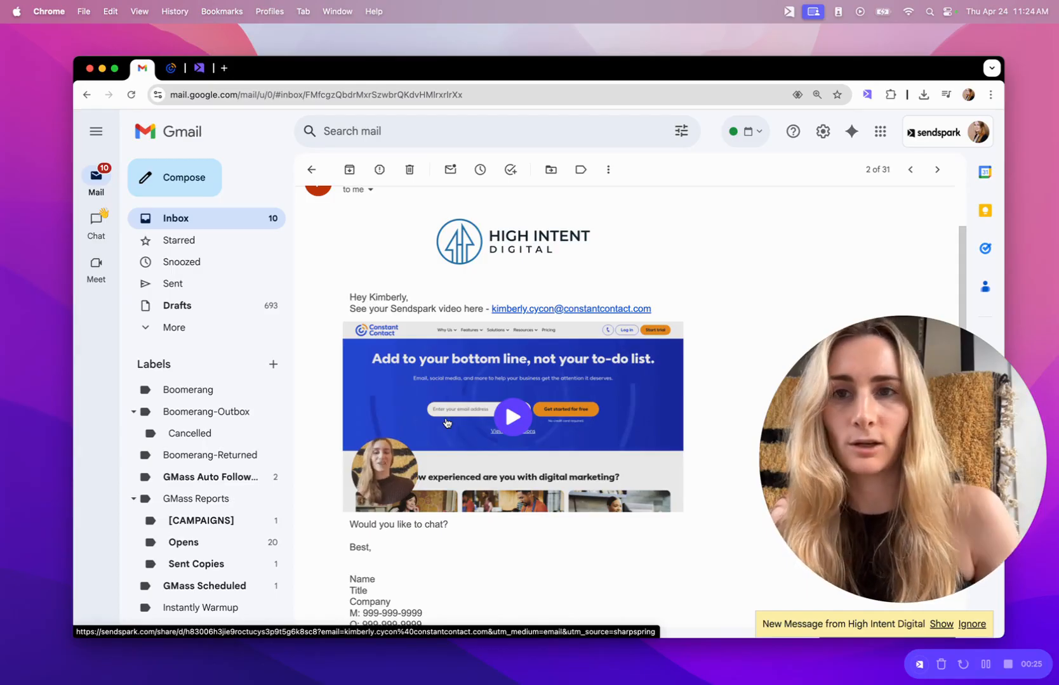
From the Sendspark welcome page, create a new dynamic video campaign named 'demo'.
click(199, 79)
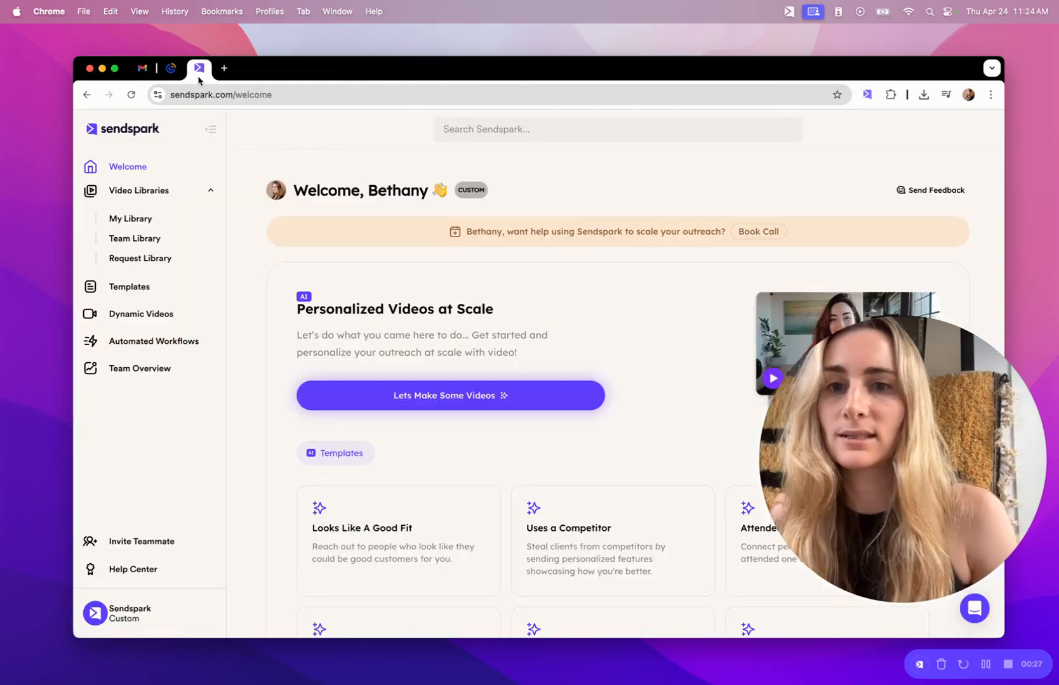
click(171, 324)
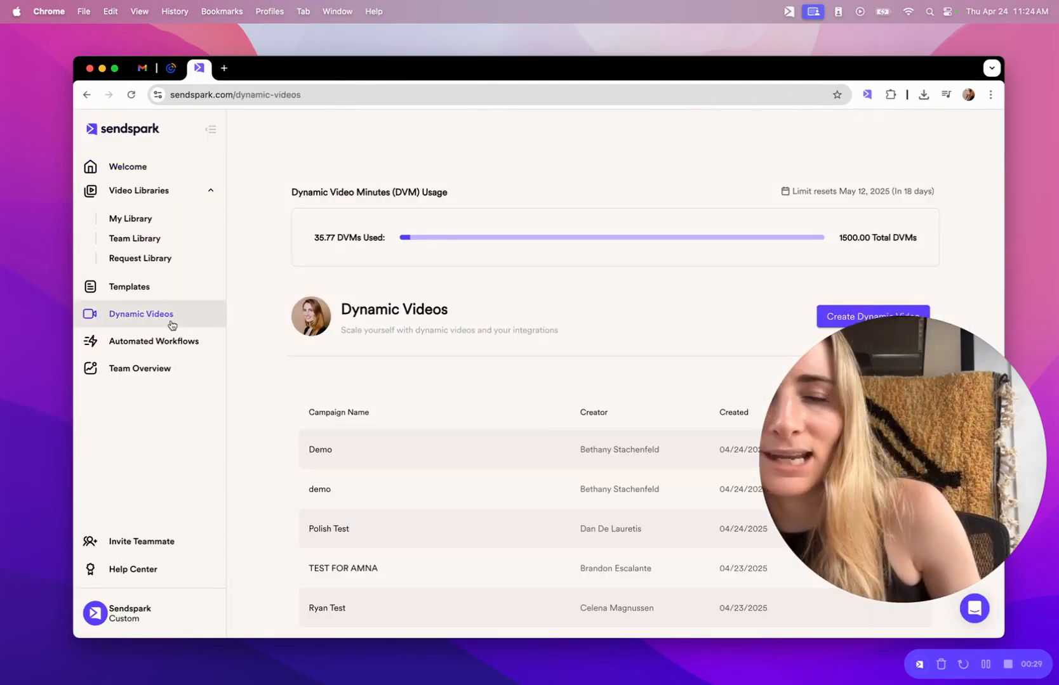
drag(876, 475, 159, 551)
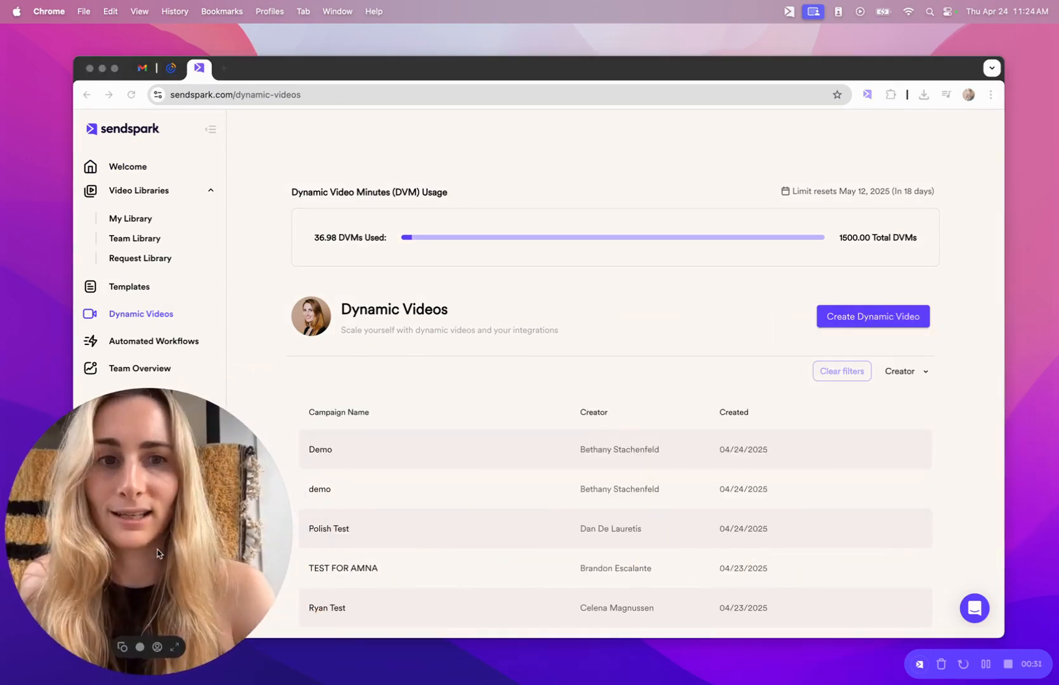
click(856, 316)
text(demo)
key(Return)
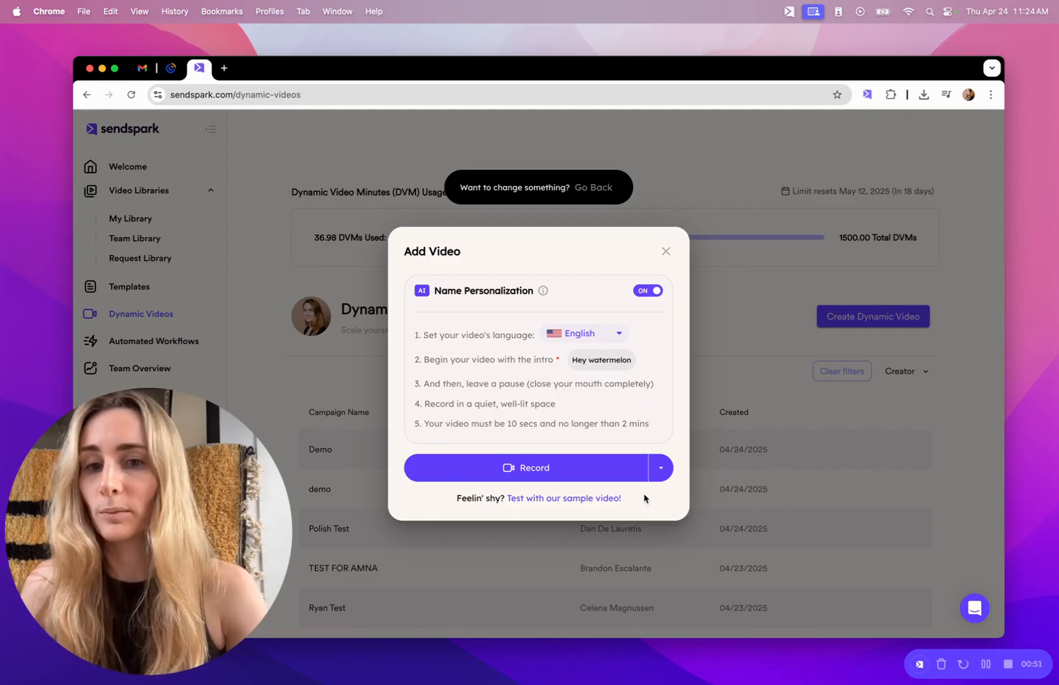
Use the sample video with Dynamic Background on, then view the sample email in Gmail.
click(609, 501)
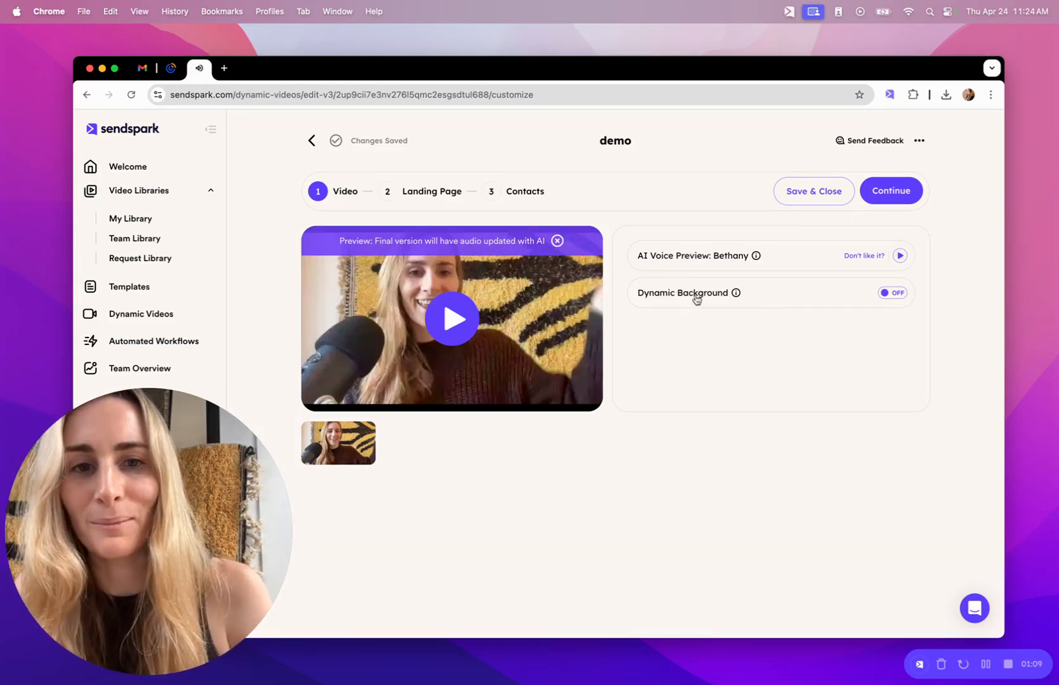
click(894, 297)
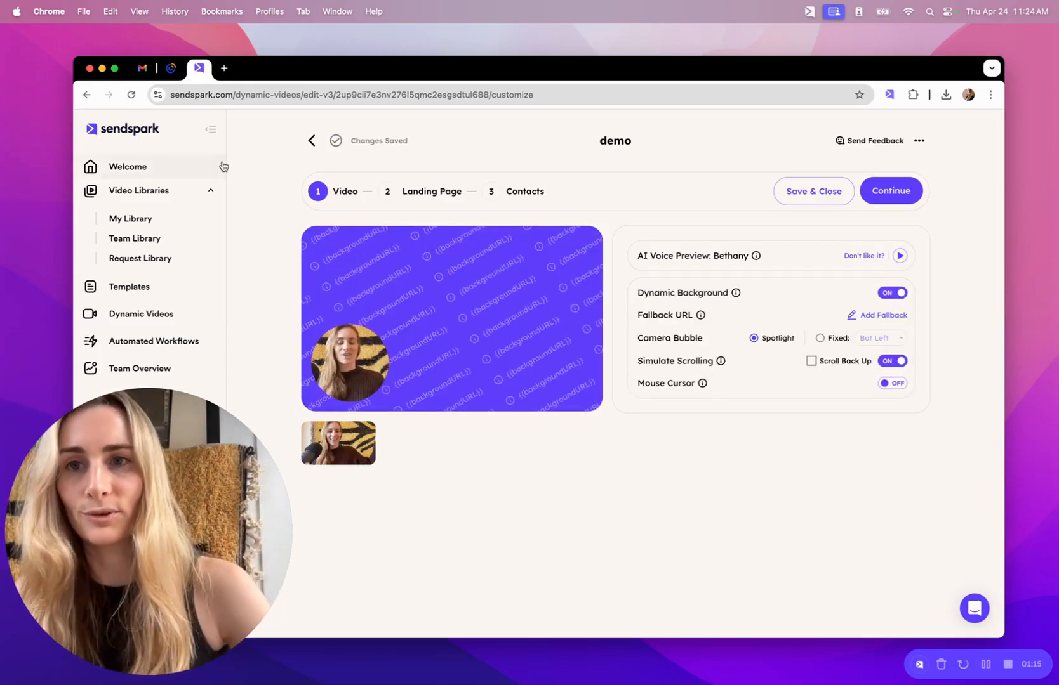
click(142, 67)
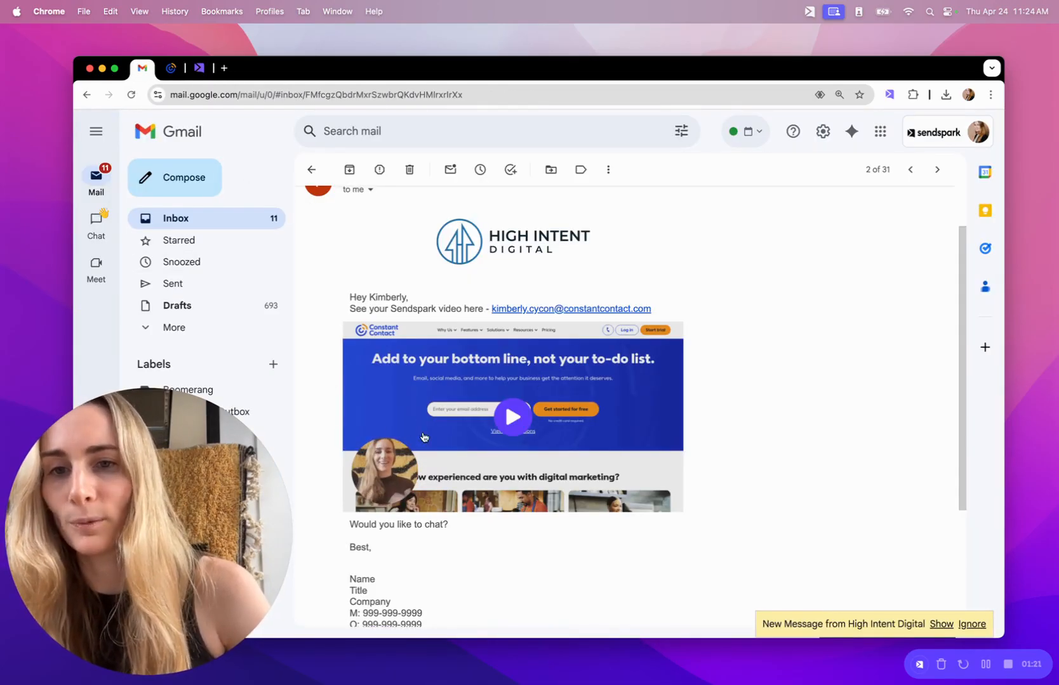
Back in Sendspark, set the camera bubble to Fixed in the Top Right corner.
click(198, 69)
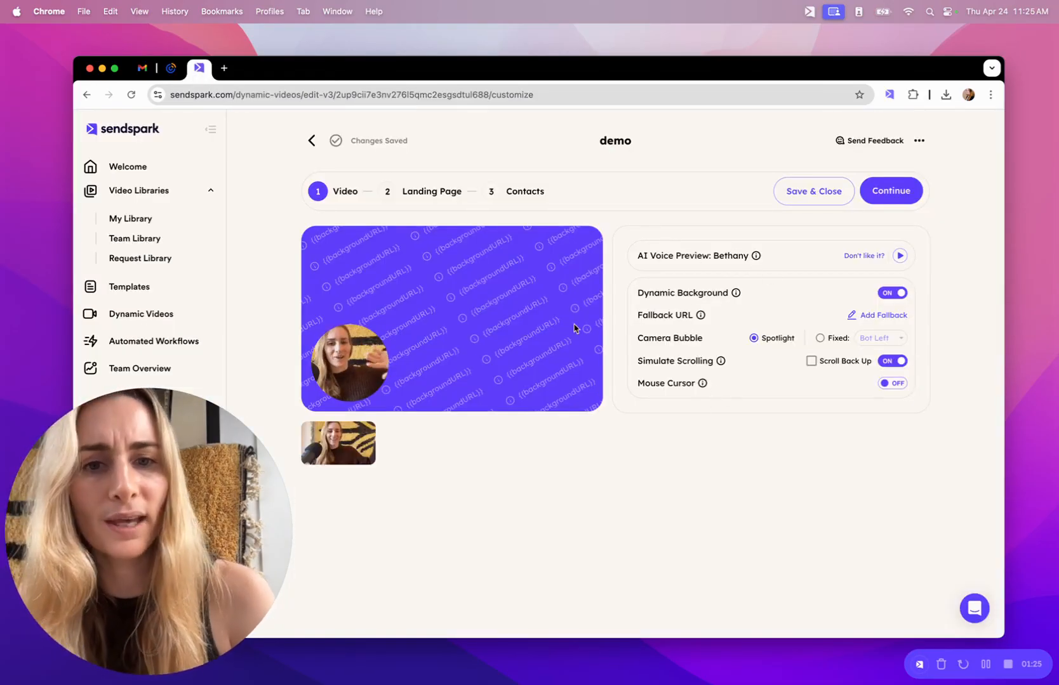
mouse_move(761, 339)
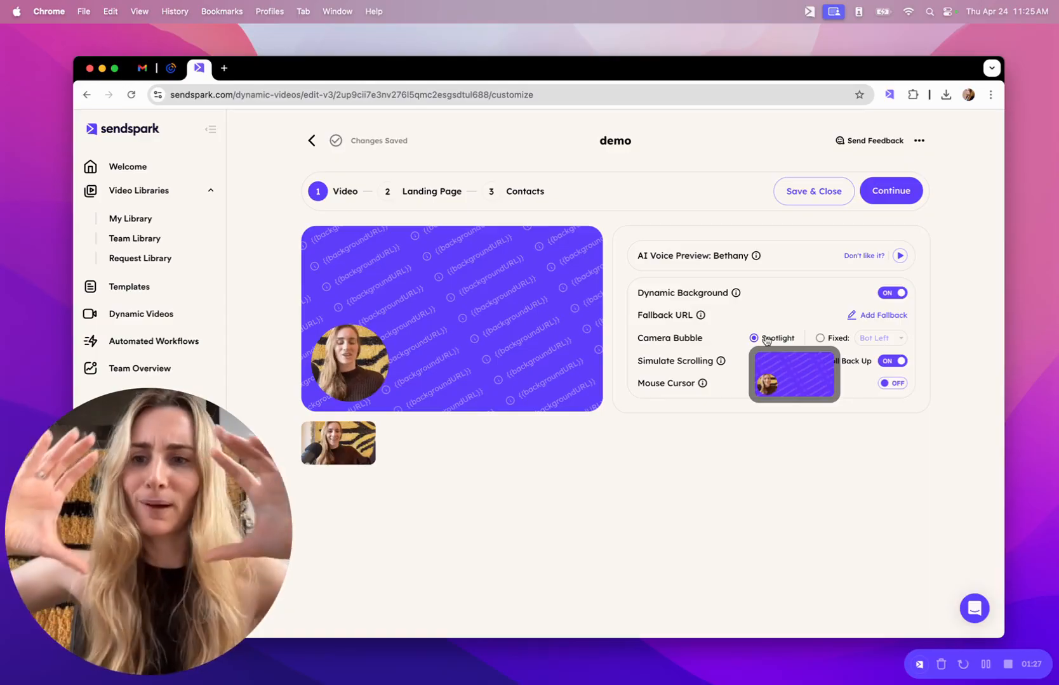
click(819, 338)
click(897, 338)
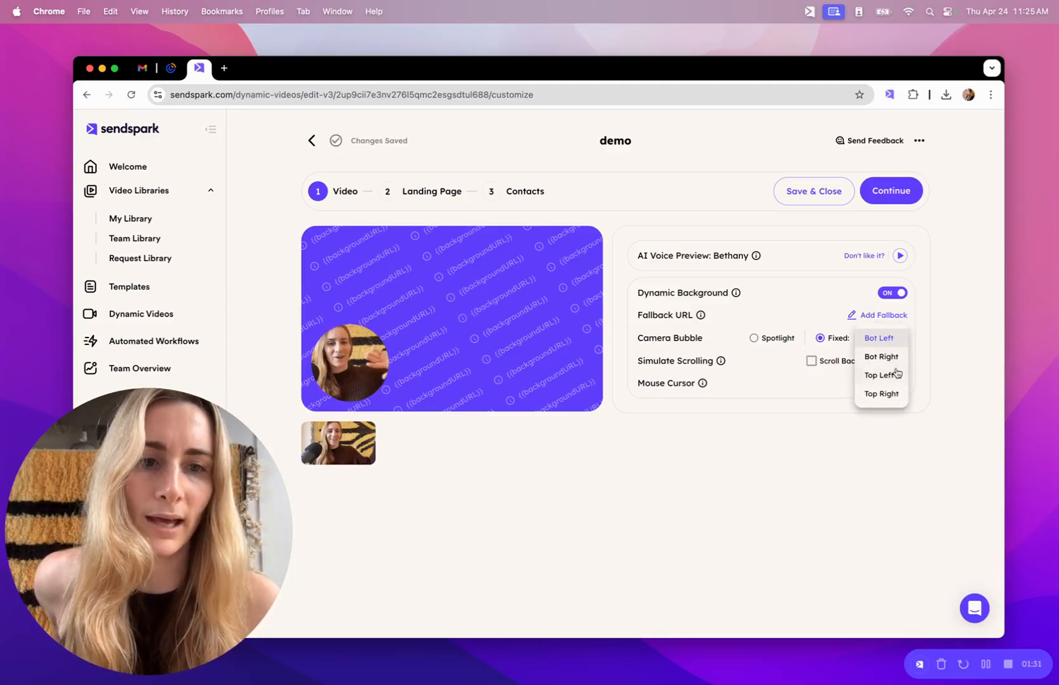
click(897, 394)
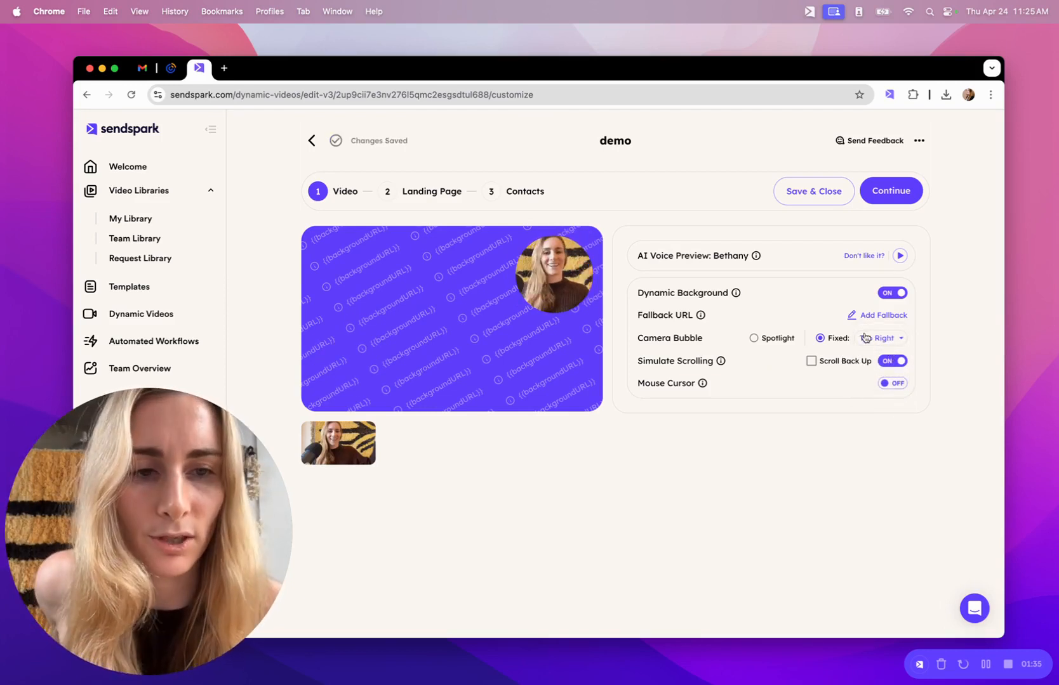
Enable Scroll Back Up, use the default fallback URL, and continue to the Landing Page step.
click(845, 363)
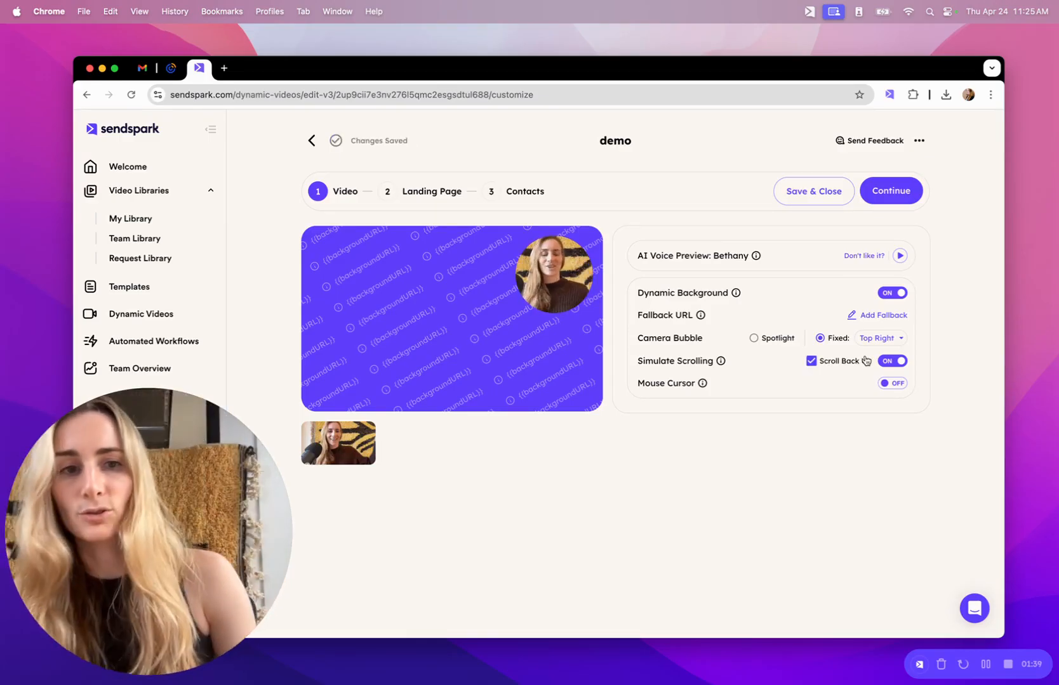
click(884, 316)
click(643, 320)
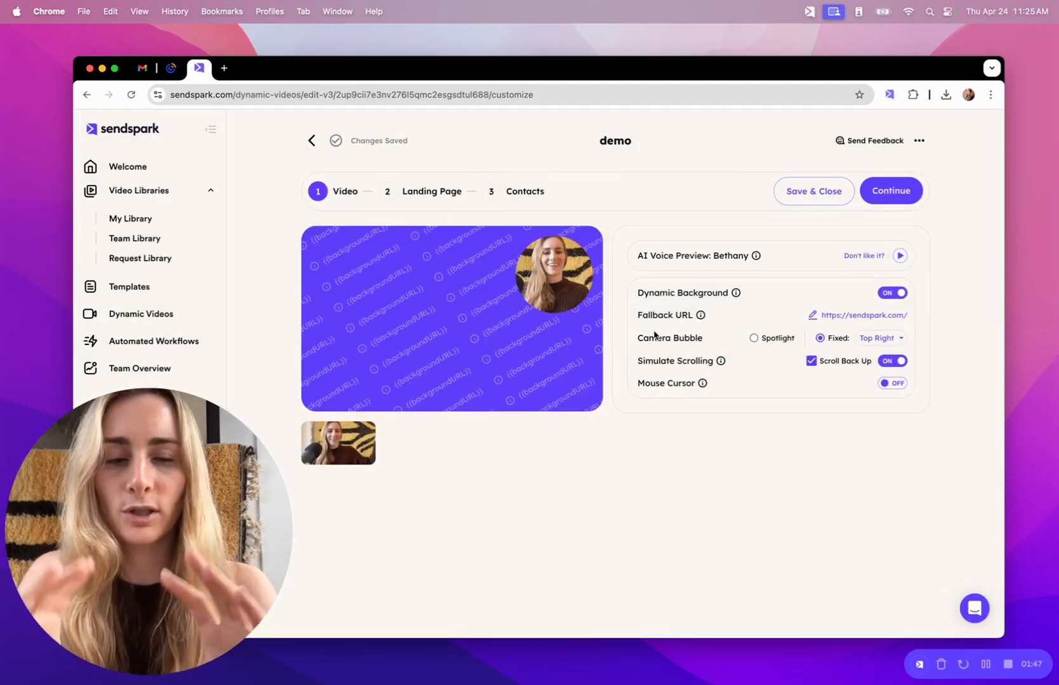
click(888, 191)
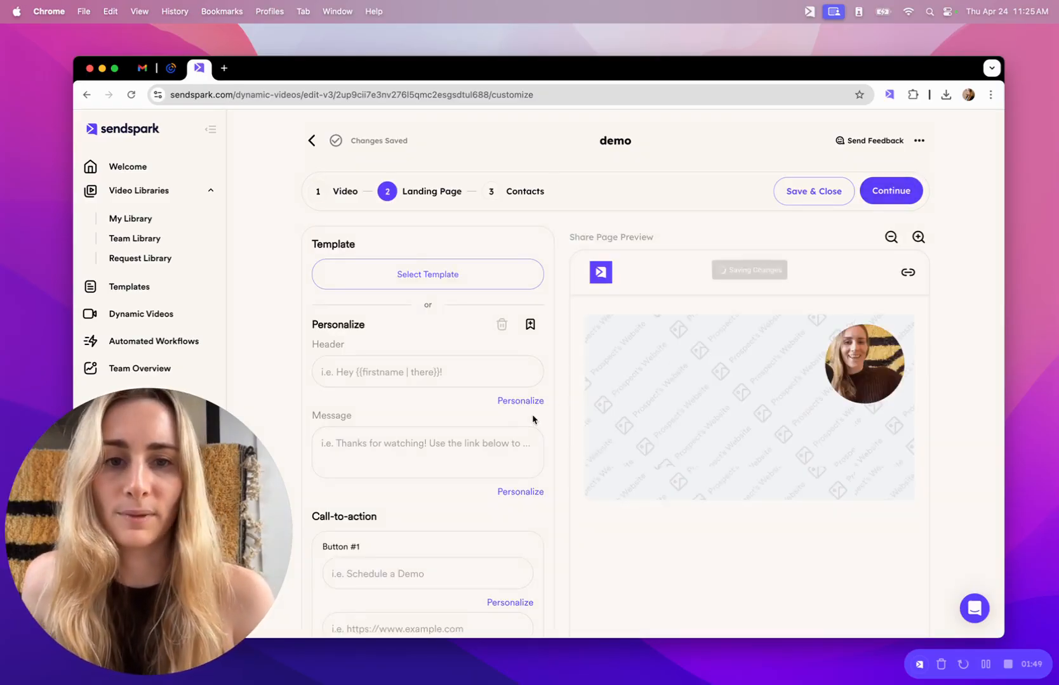
Switch back to the received Sendspark email in Gmail.
click(144, 70)
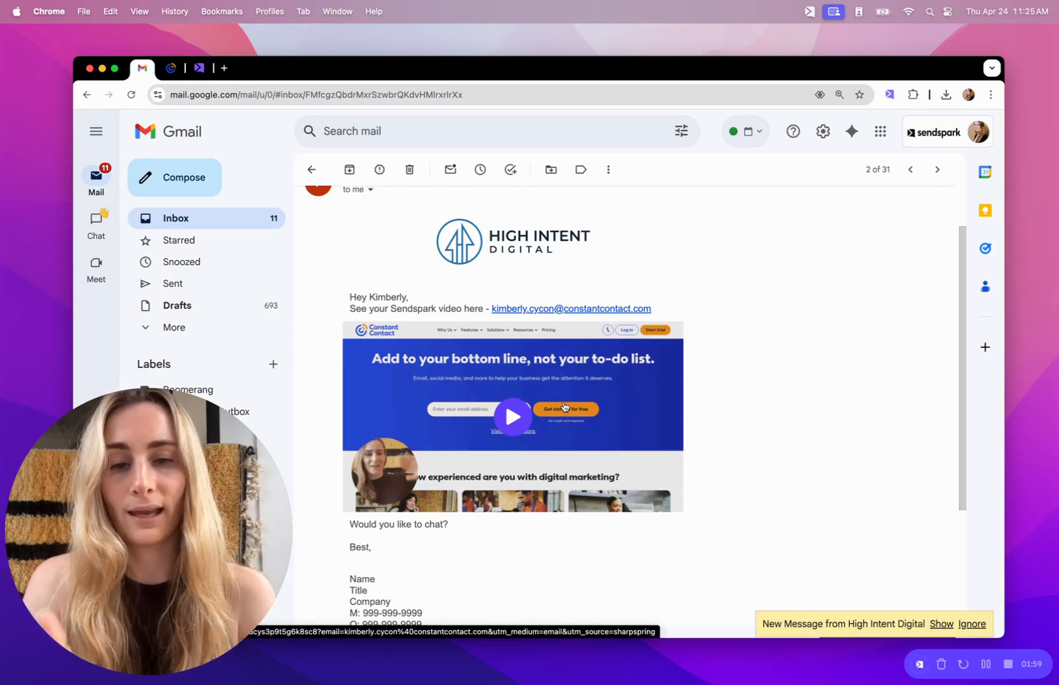
View the email's personalized video share page, close it, and return to Sendspark's Landing Page step.
click(600, 380)
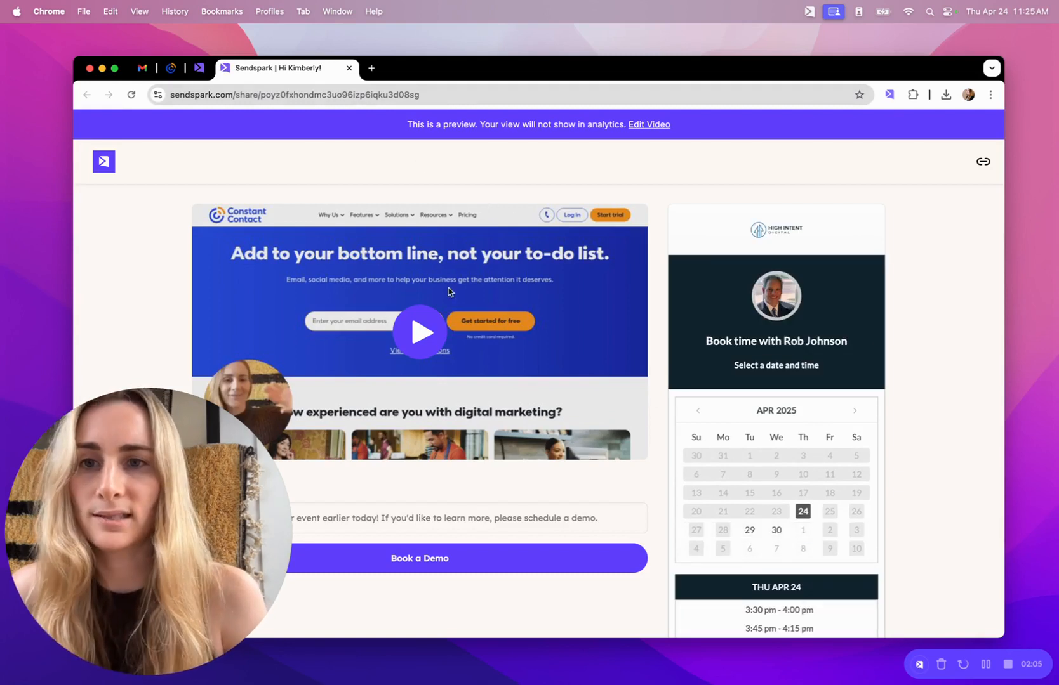
click(349, 68)
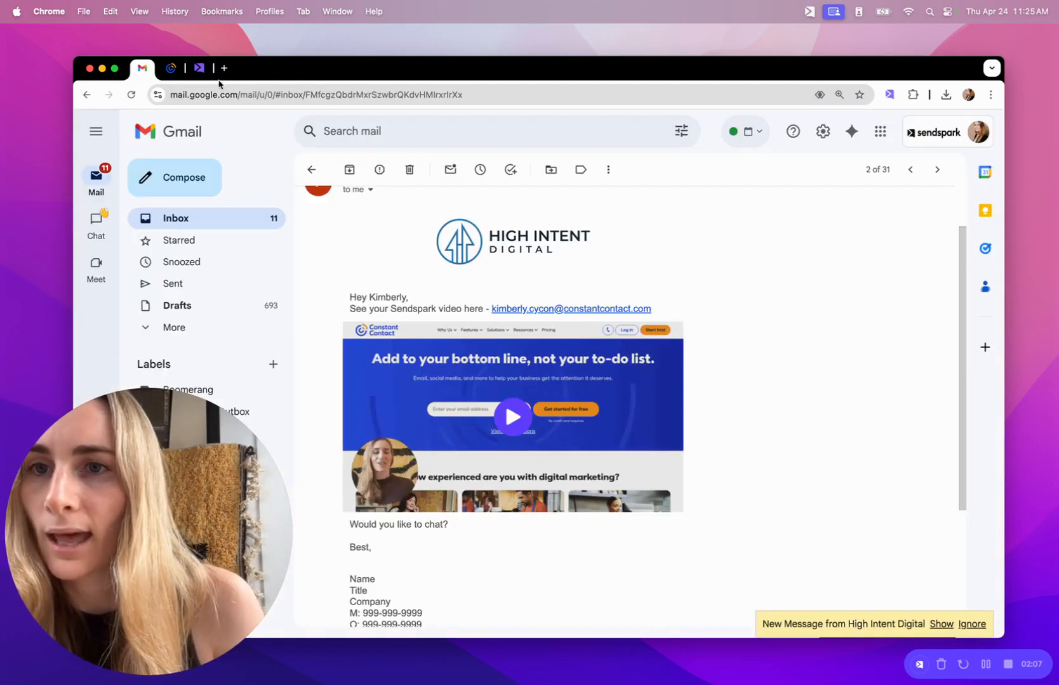
click(199, 68)
scroll(752, 297, down, 2)
scroll(753, 297, up, 2)
Check the header merge tags, then apply the SharpSpring Follow Up landing page template.
click(452, 373)
click(541, 402)
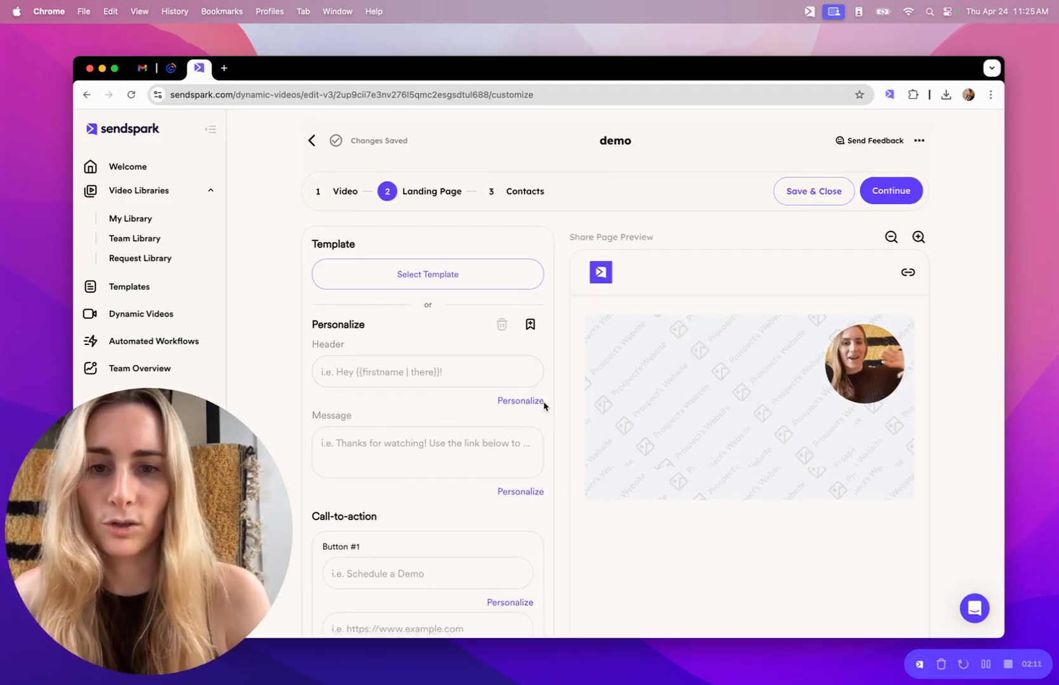
click(481, 308)
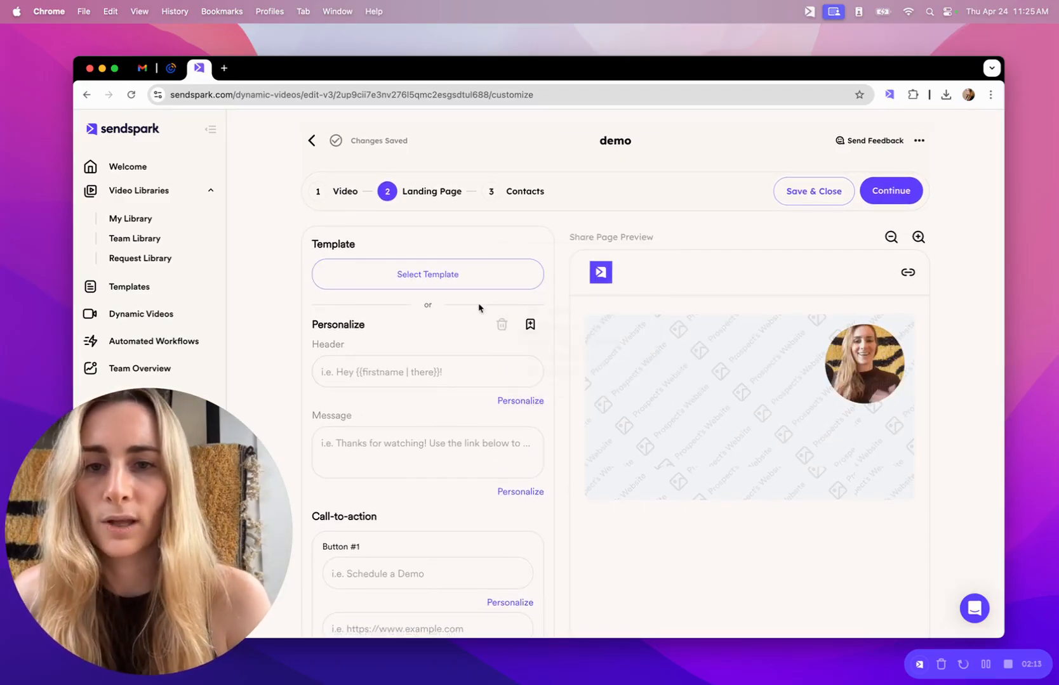
click(452, 274)
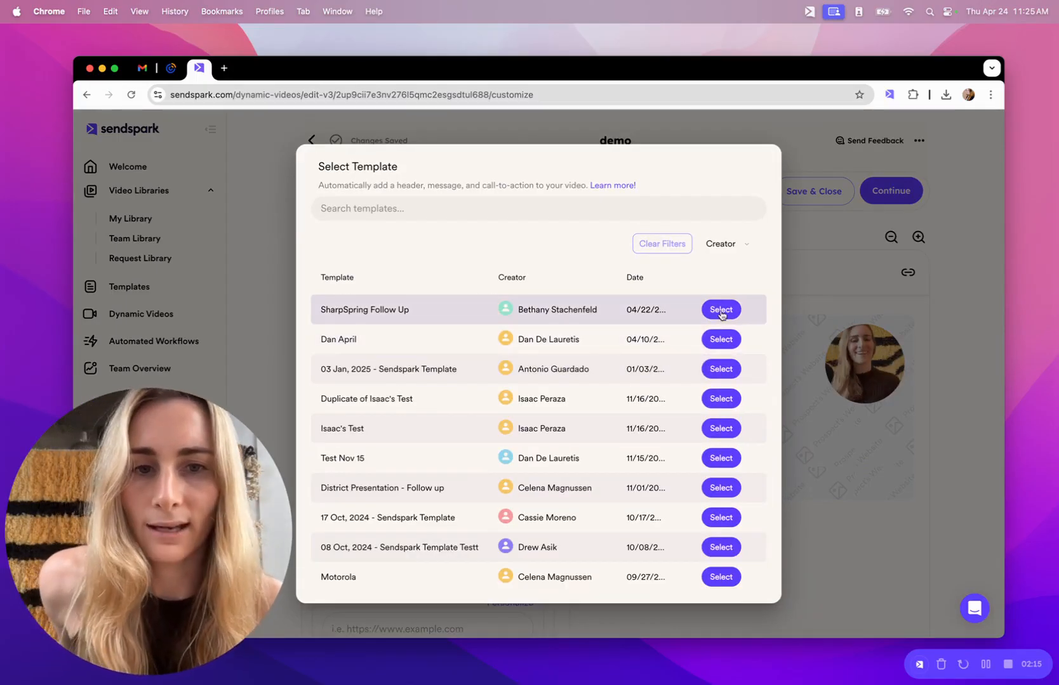
click(721, 311)
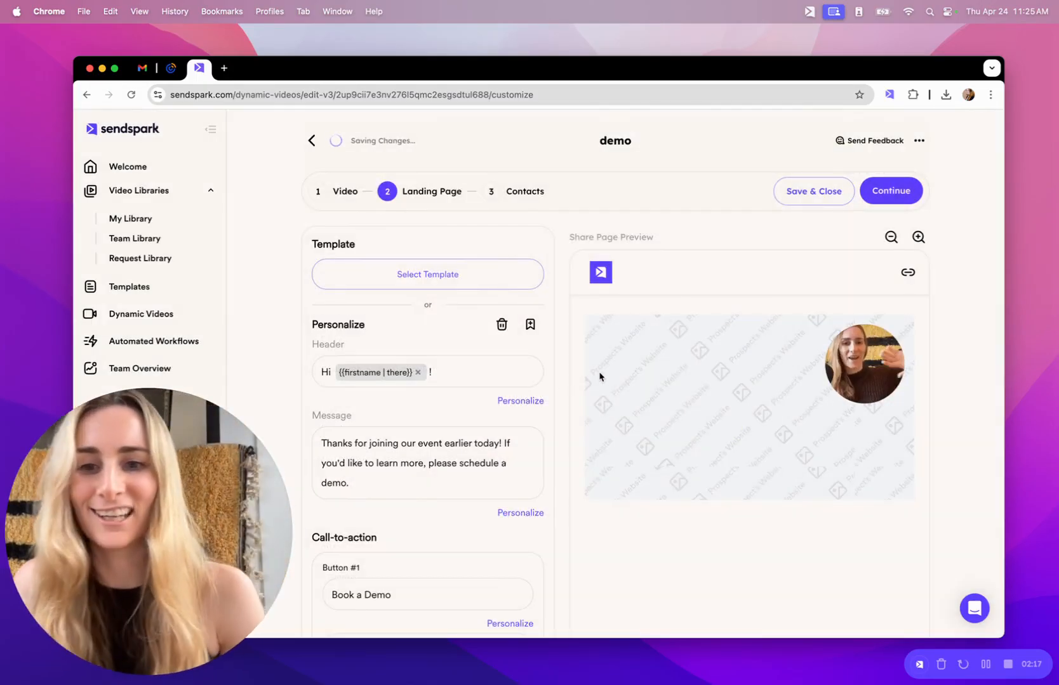
Keep SharpSpring as the calendar embed provider and continue to the Contacts step.
scroll(527, 471, down, 3)
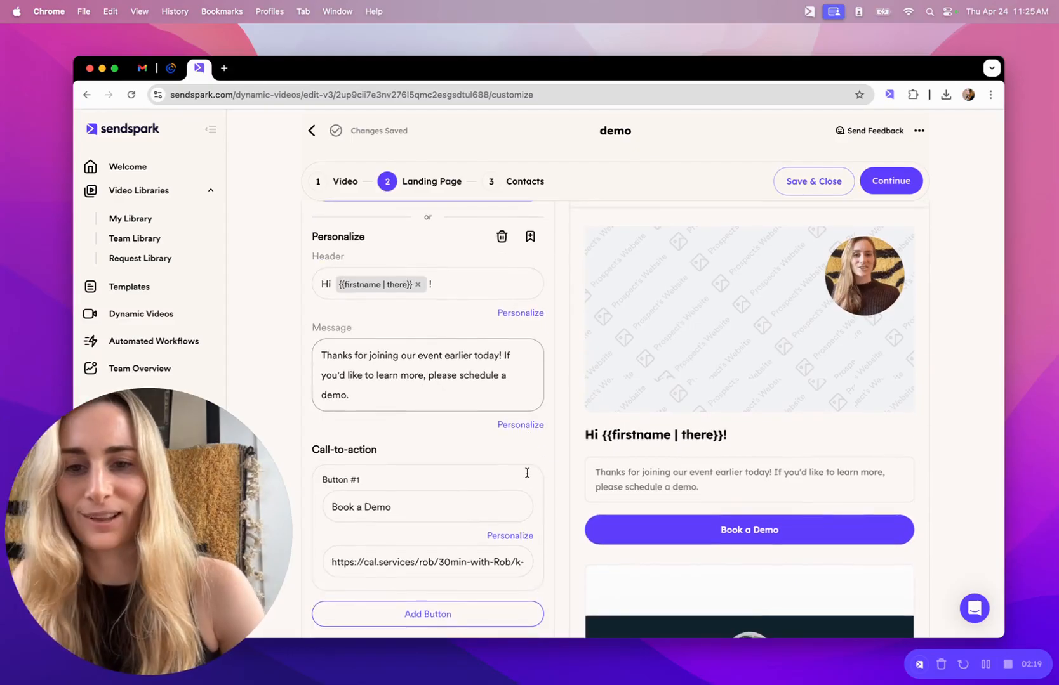
scroll(526, 470, down, 3)
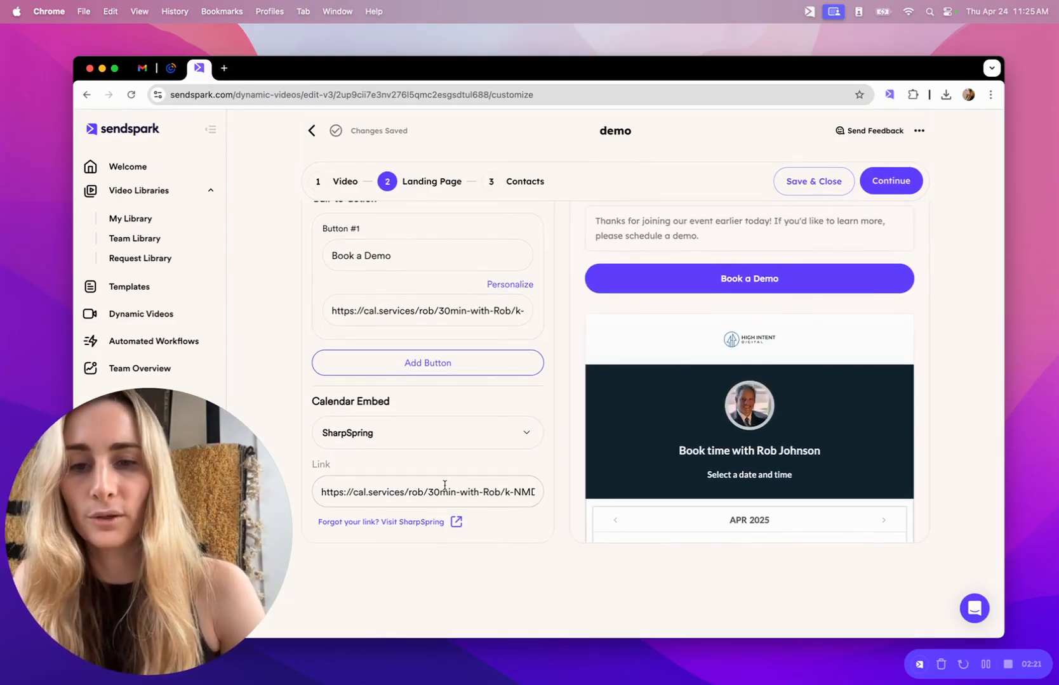
click(426, 434)
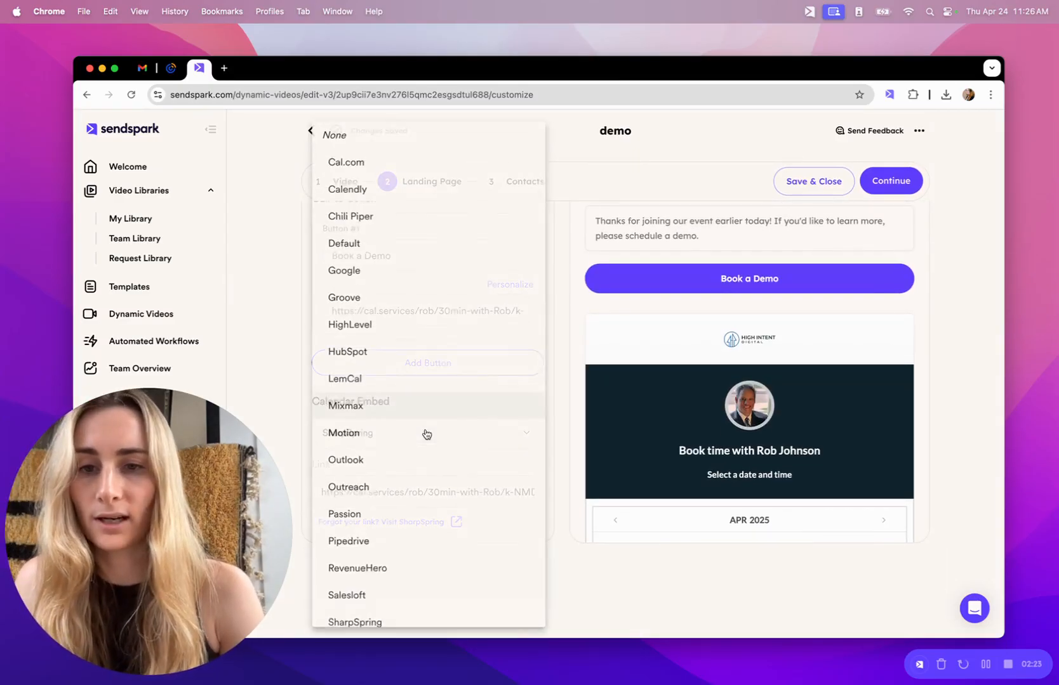
scroll(417, 349, down, 3)
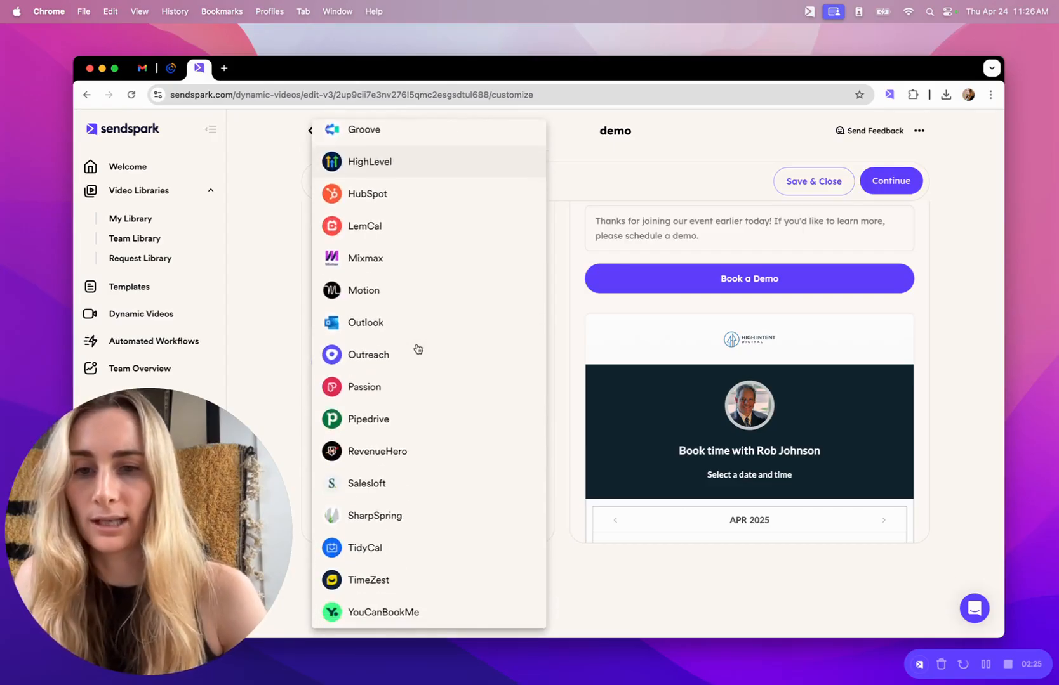
scroll(416, 350, up, 1)
scroll(416, 350, down, 1)
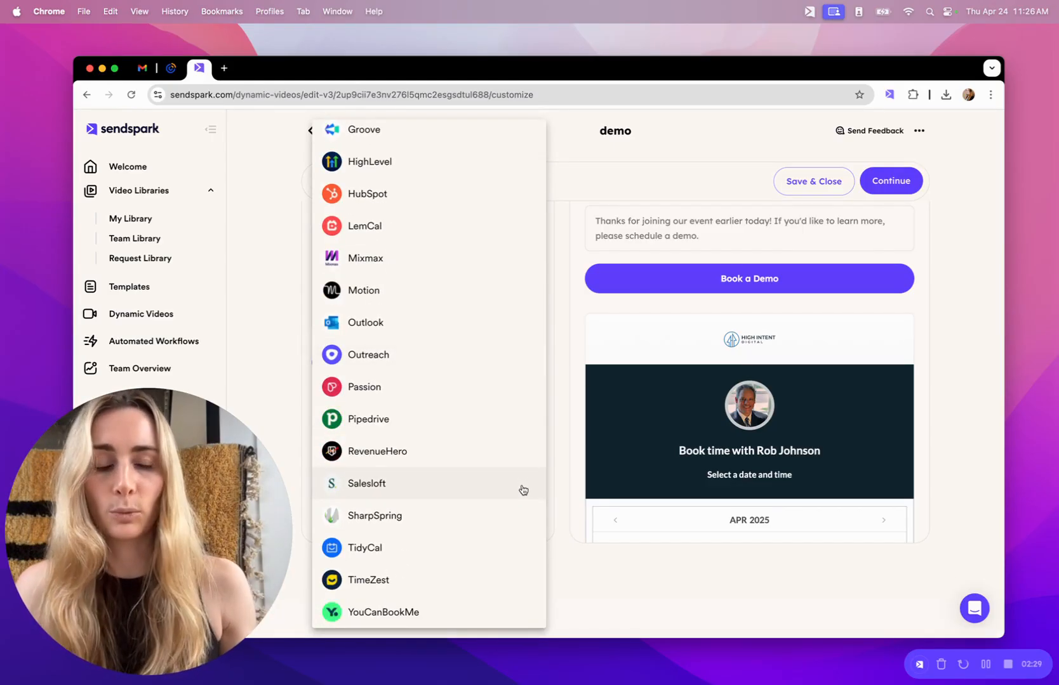
click(578, 484)
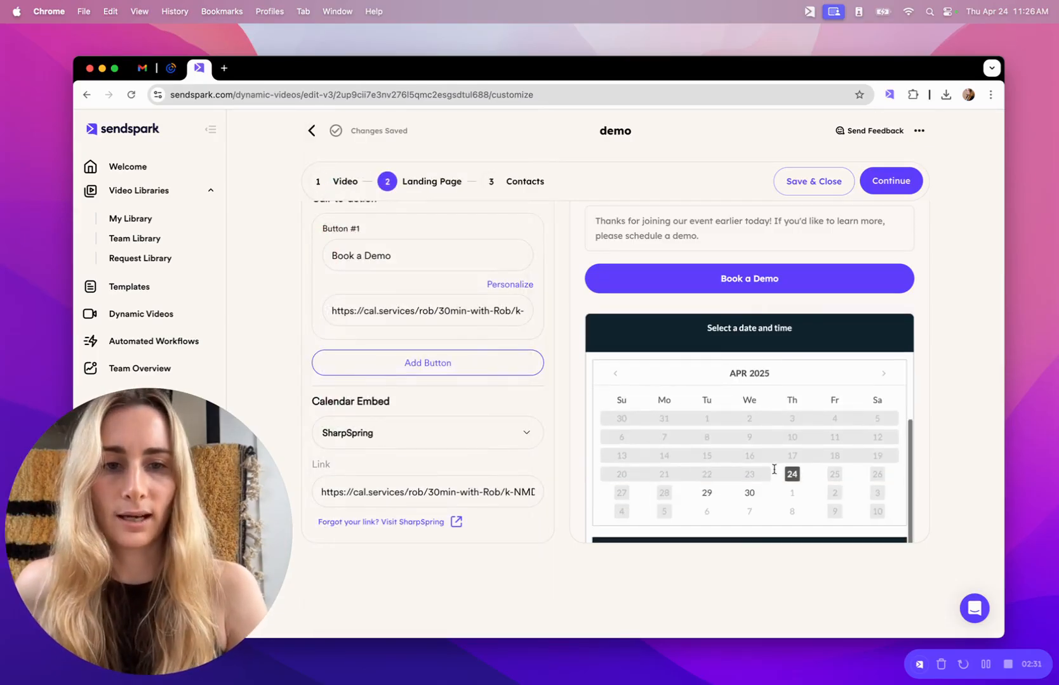
scroll(773, 469, up, 5)
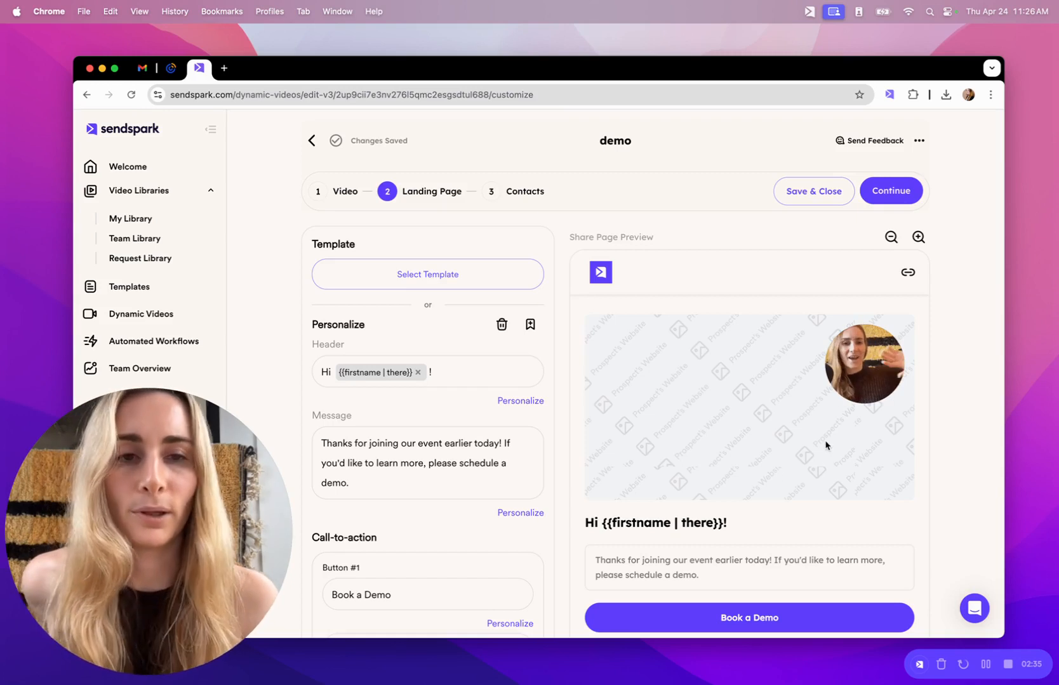
click(890, 190)
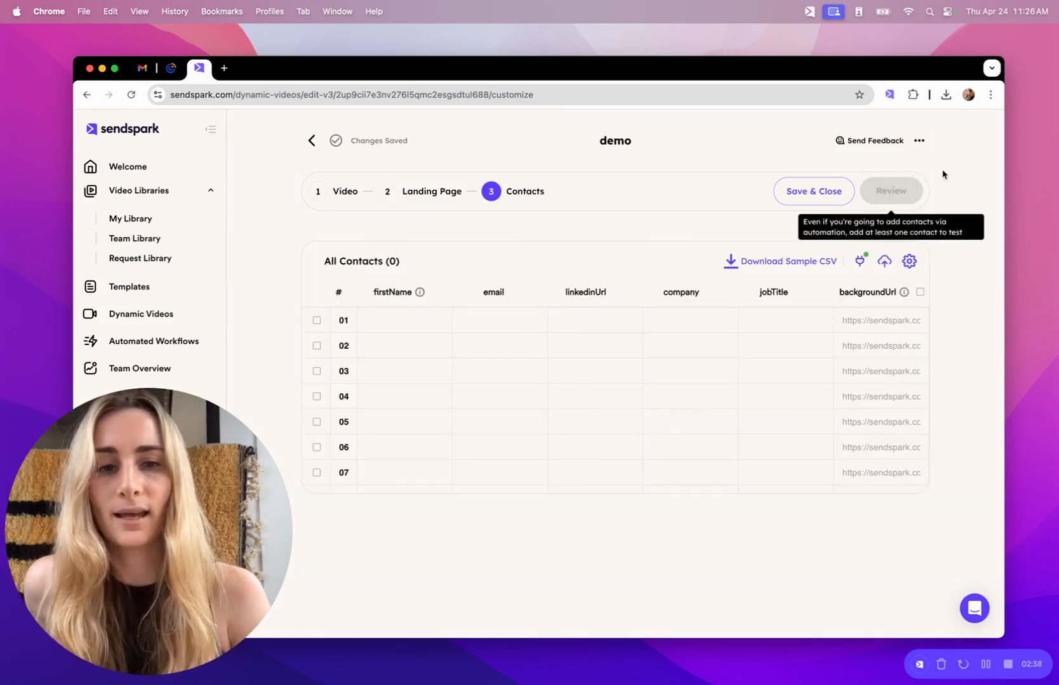
click(884, 262)
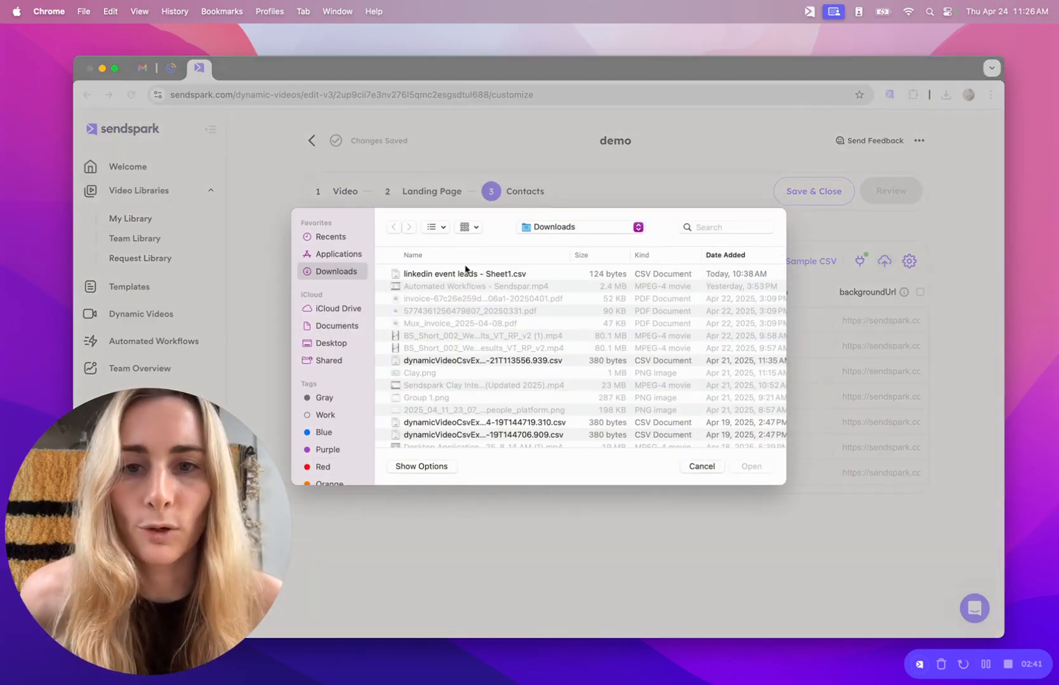
Import 'linkedin event leads - Sheet1.csv' and auto-fill backgroundUrl from the contacts' emails.
click(467, 274)
click(747, 467)
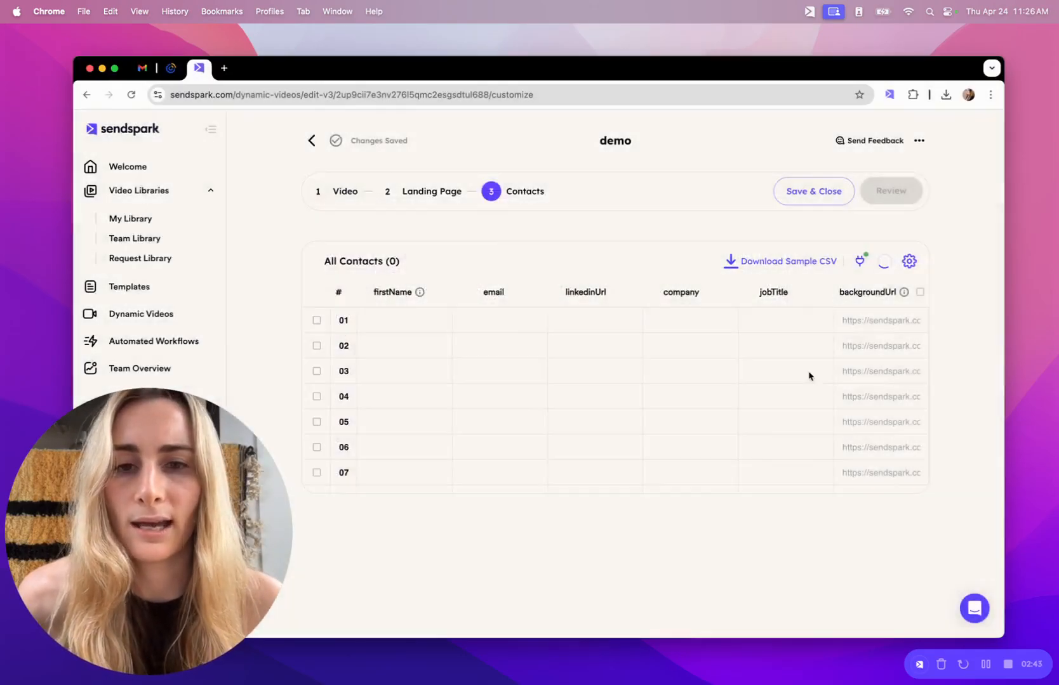
click(782, 581)
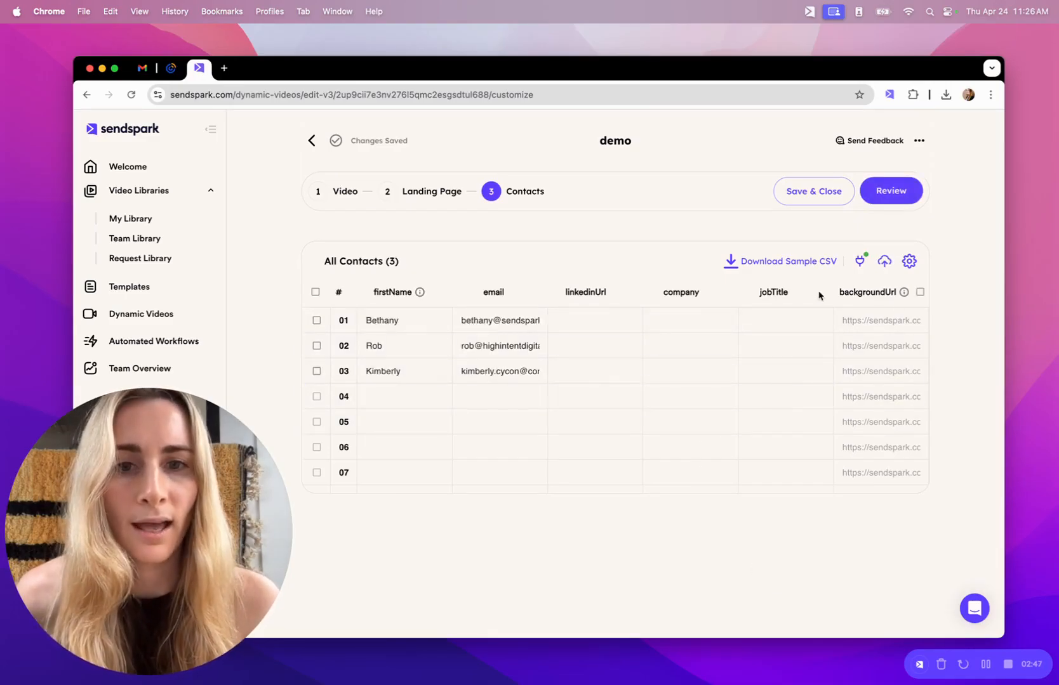
click(922, 294)
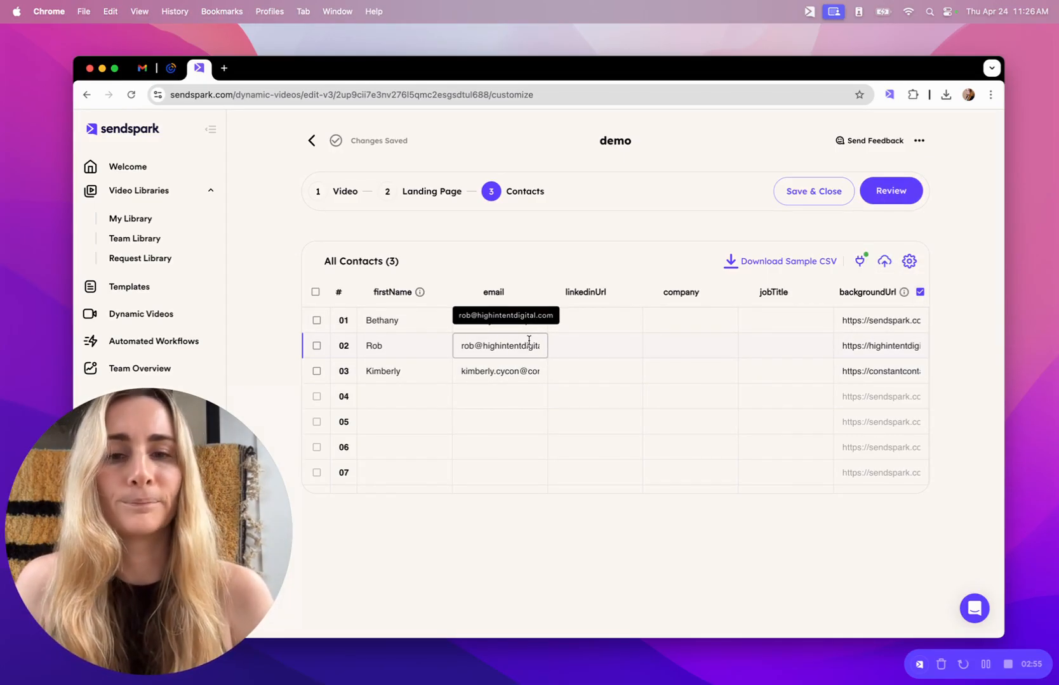
Type 'dfas' into the empty fourth contact row, then leave the row.
click(405, 396)
text(dfas)
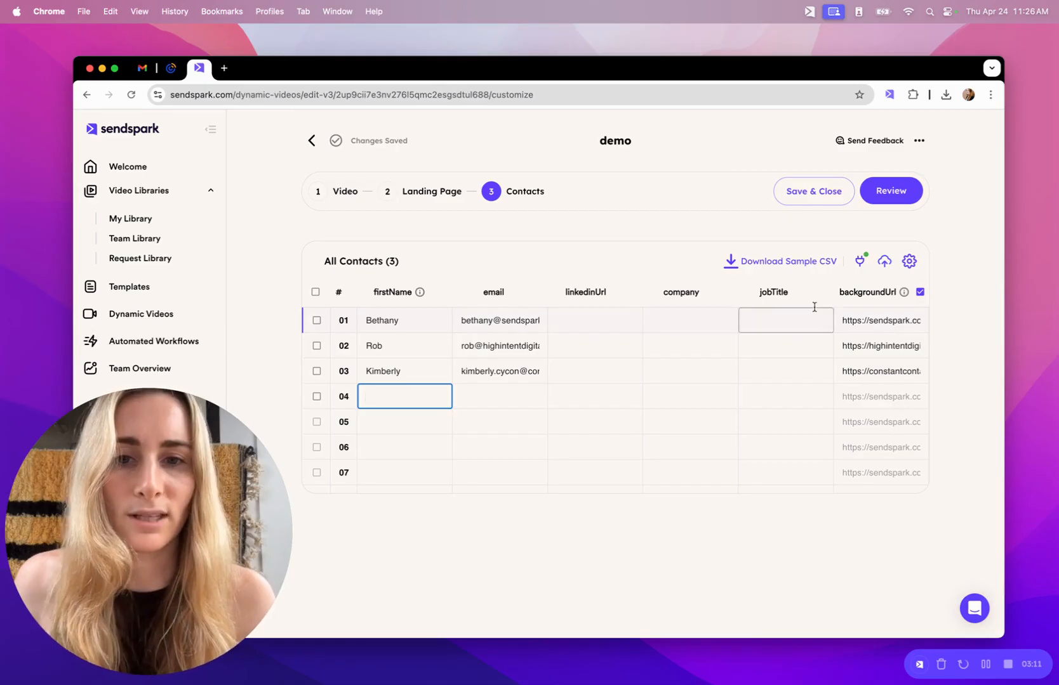
click(964, 277)
Review the demo campaign, generate its three videos, and dismiss the generation-started notice.
click(891, 194)
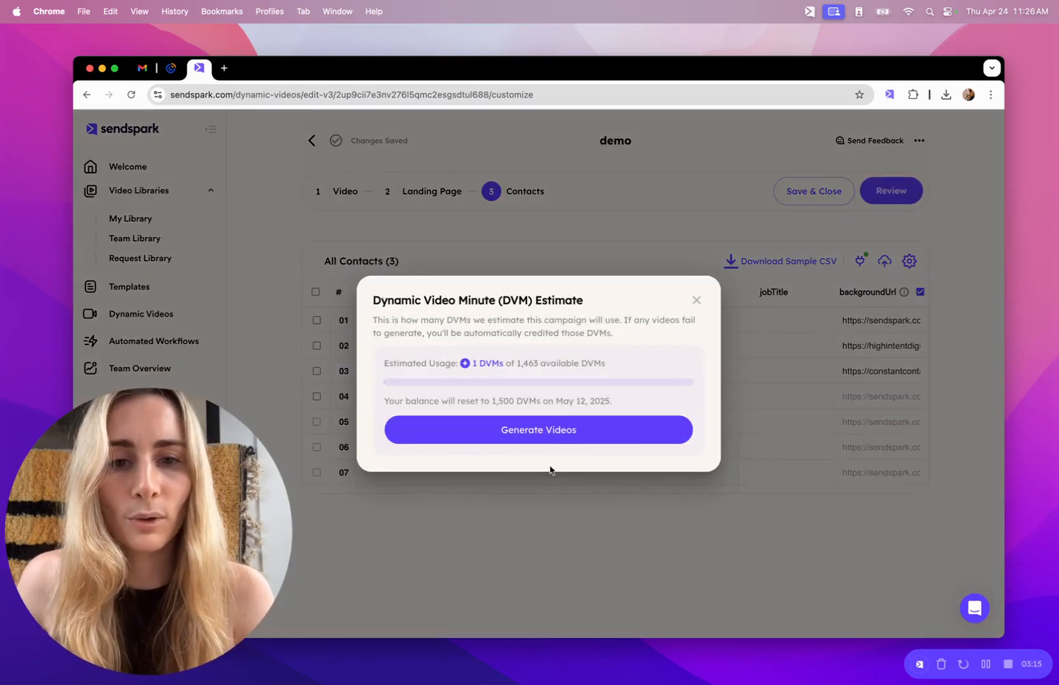
click(554, 434)
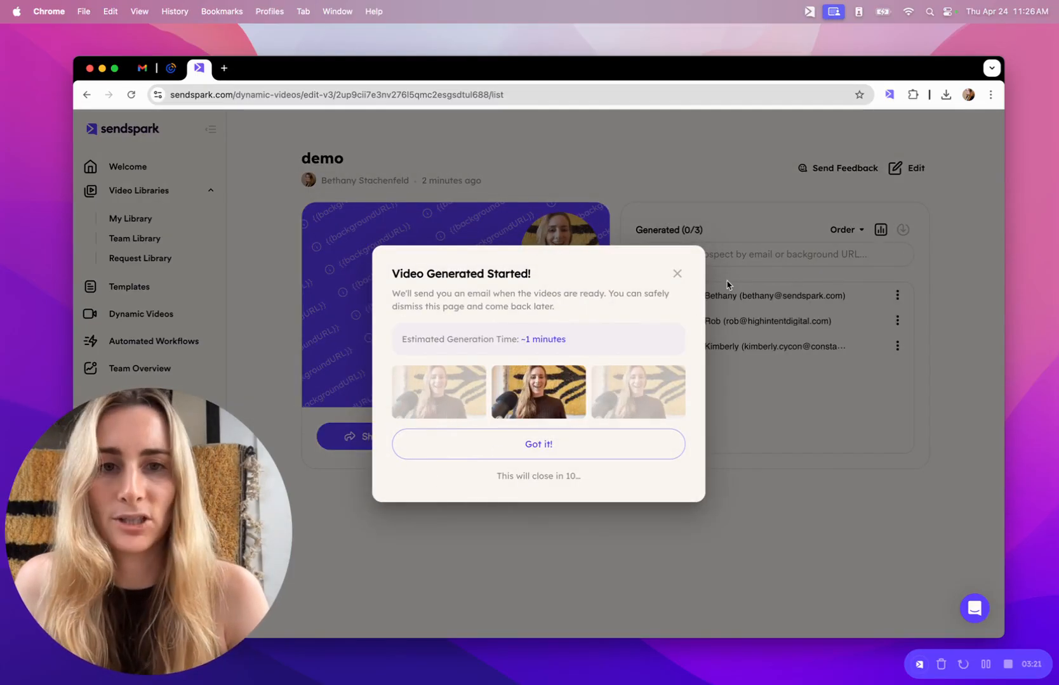
click(677, 275)
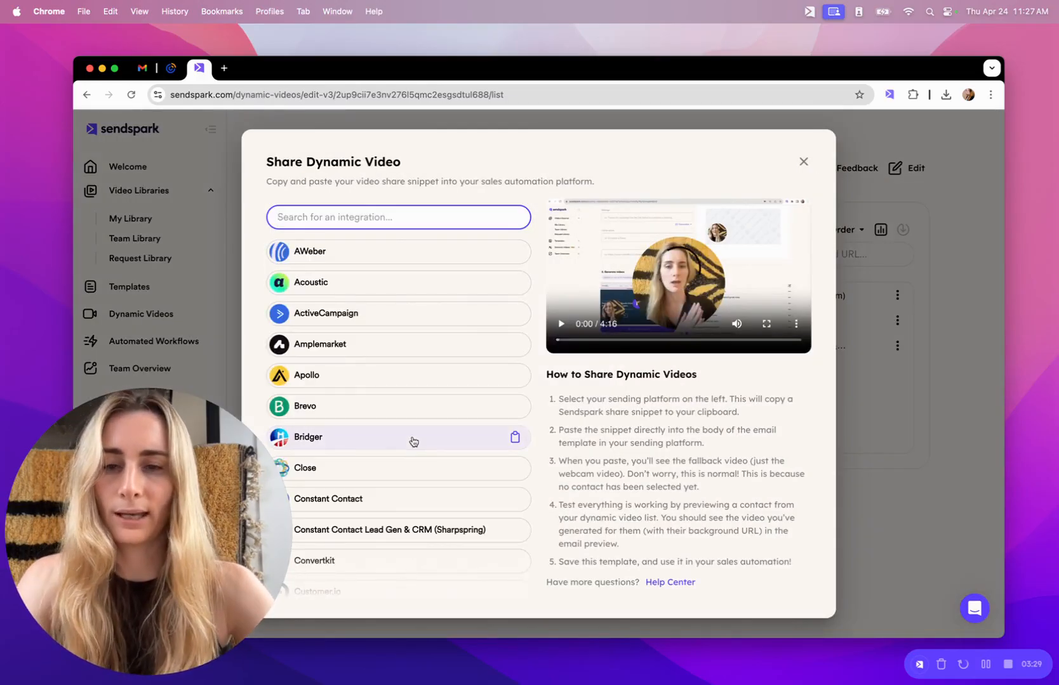
Search 'shar', copy the Constant Contact Lead Gen & CRM (Sharpspring) snippet, and close the dialog.
text(shar)
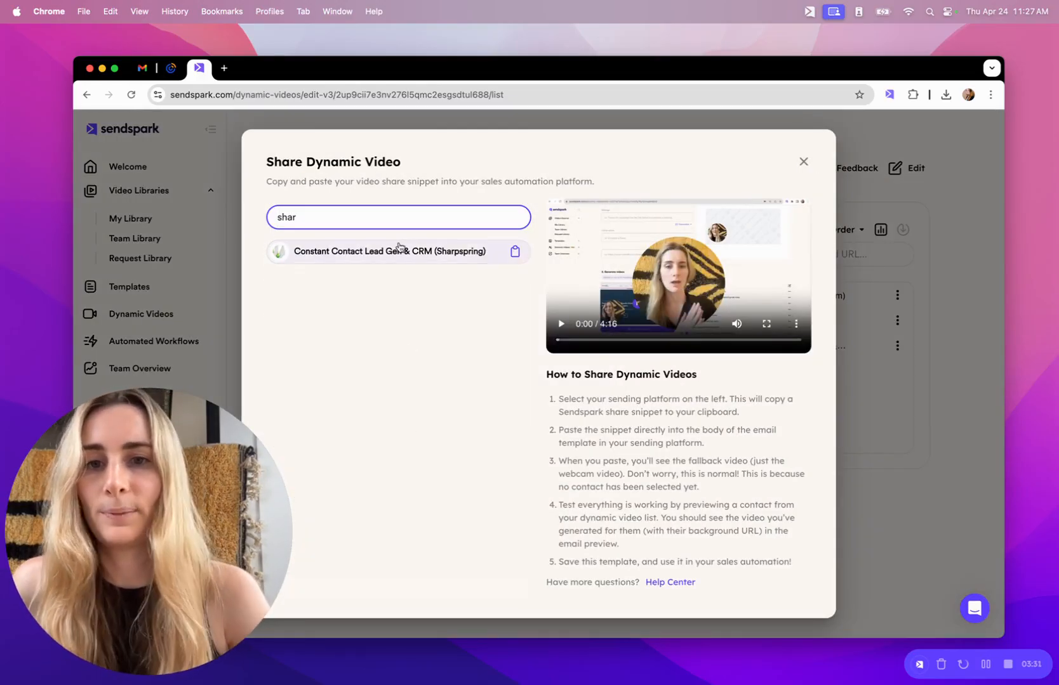
click(398, 250)
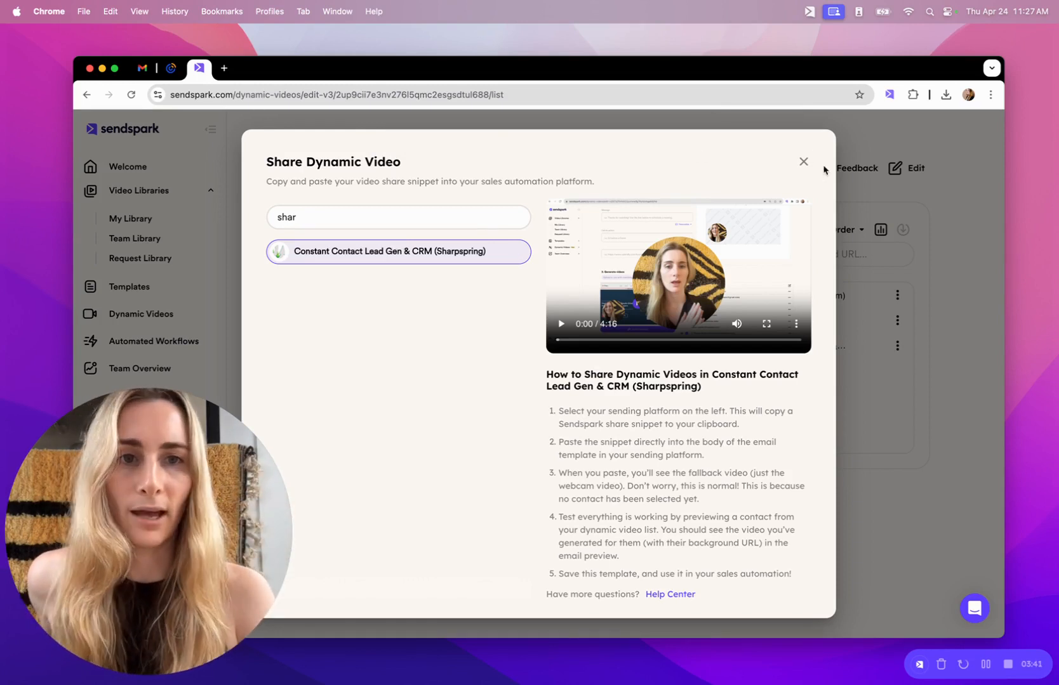
click(804, 163)
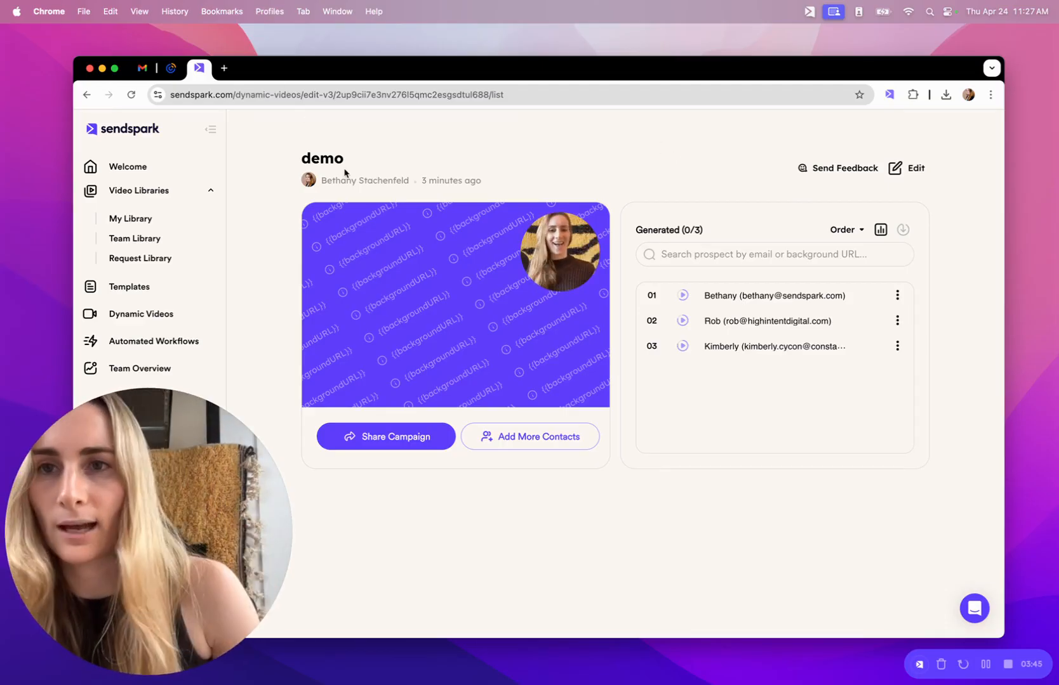
Leave preview in the Constant Contact editor and delete the old video block.
click(177, 75)
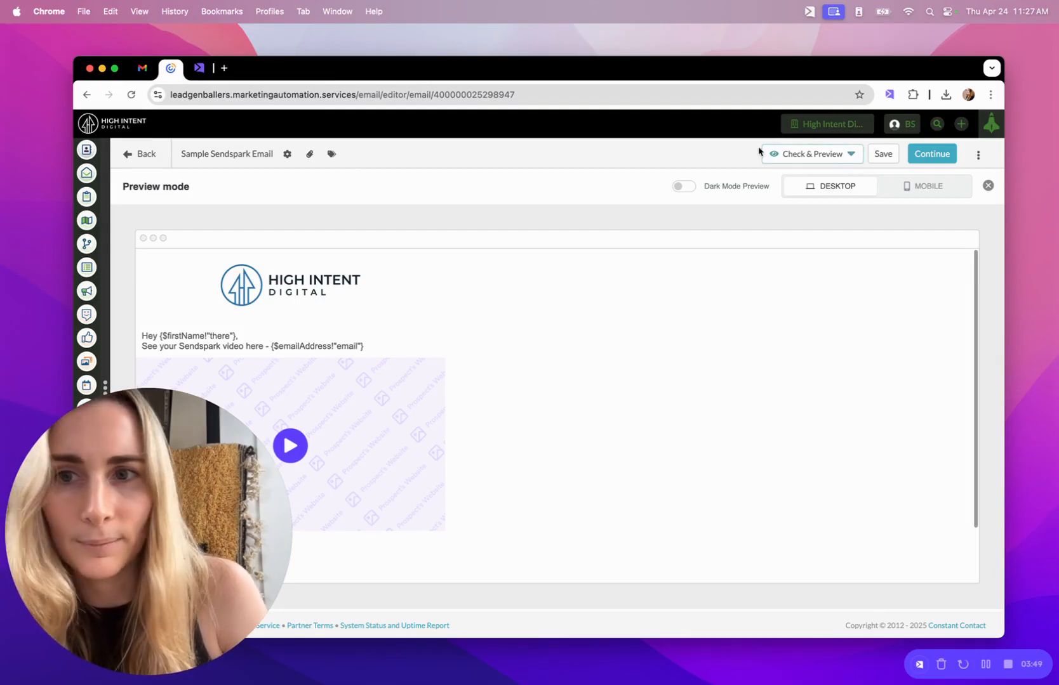
click(987, 185)
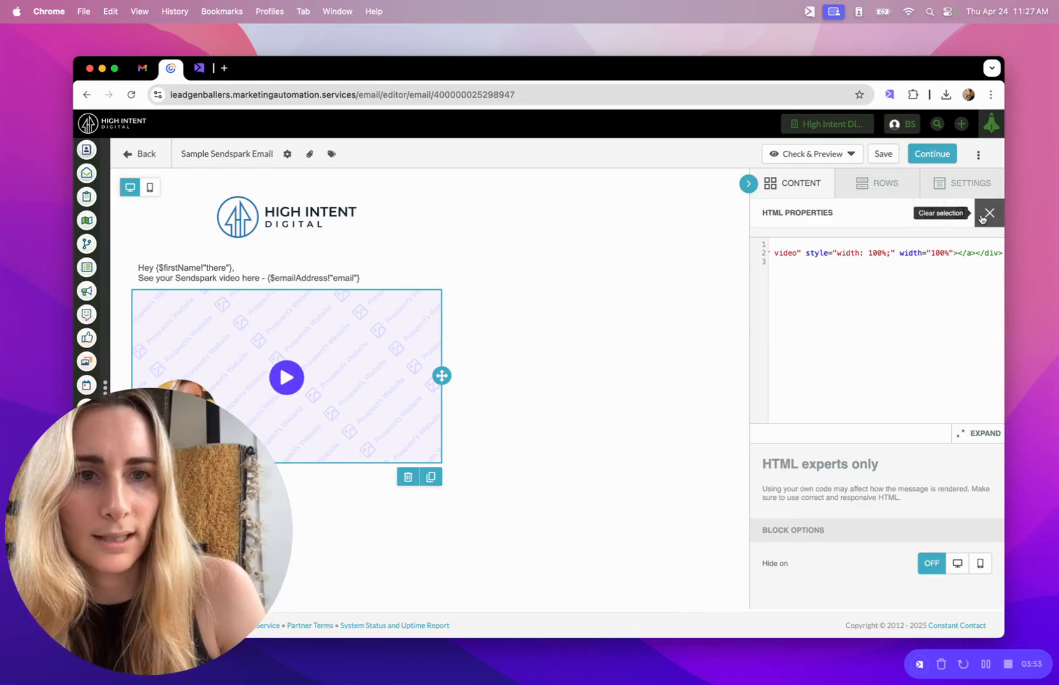
click(929, 213)
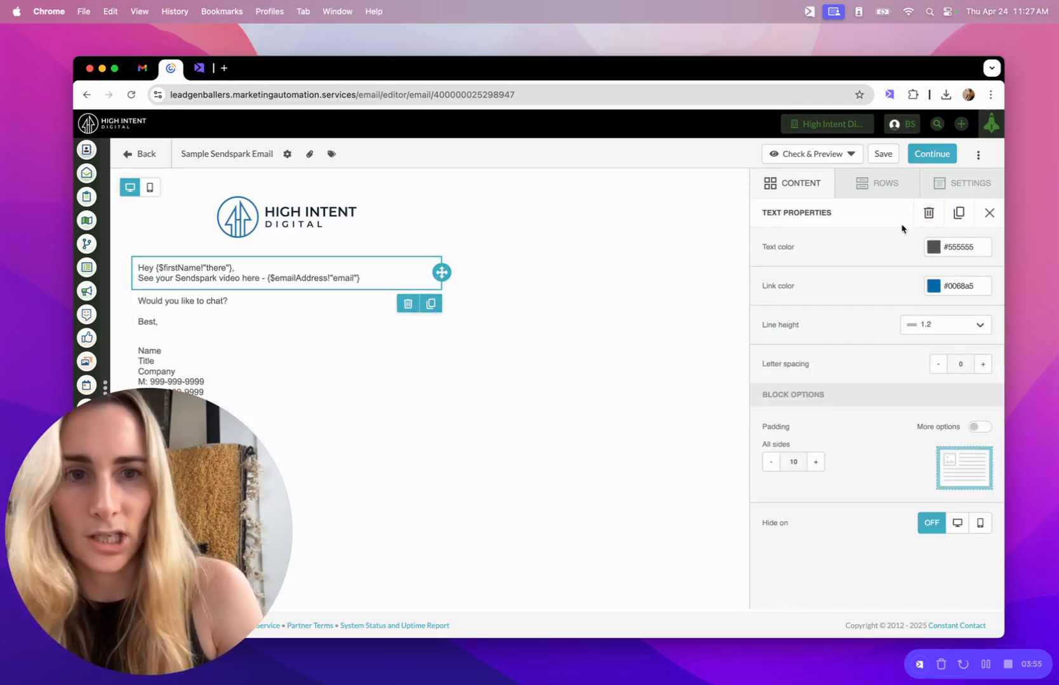
Add an HTML block under the greeting and replace its code with the Sendspark video snippet.
click(814, 183)
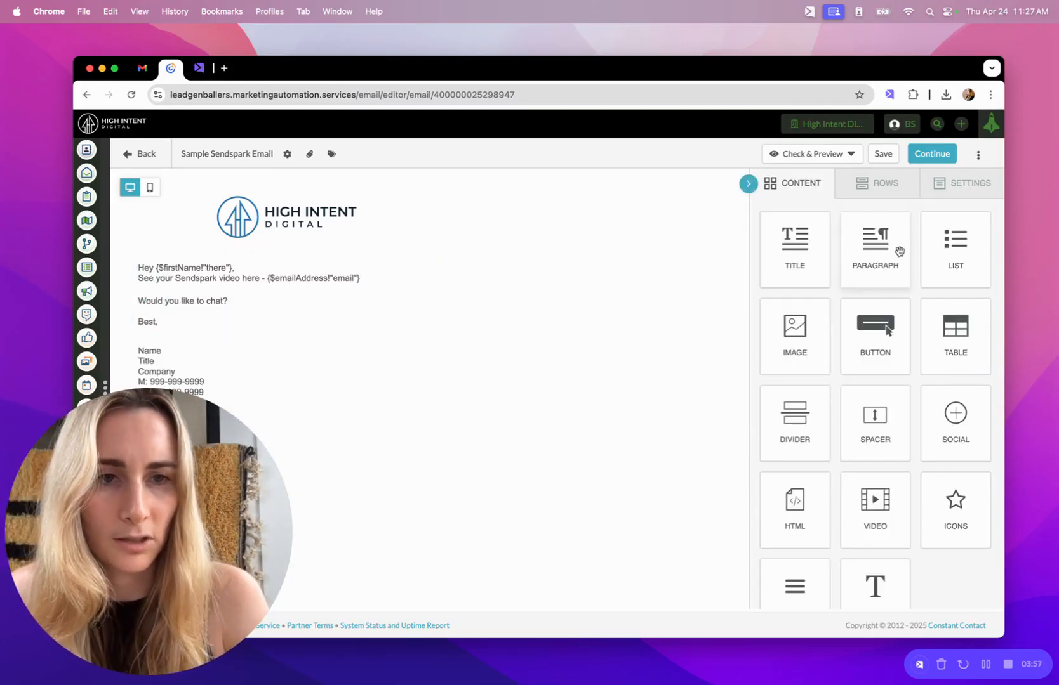
scroll(876, 444, down, 1)
scroll(858, 484, up, 1)
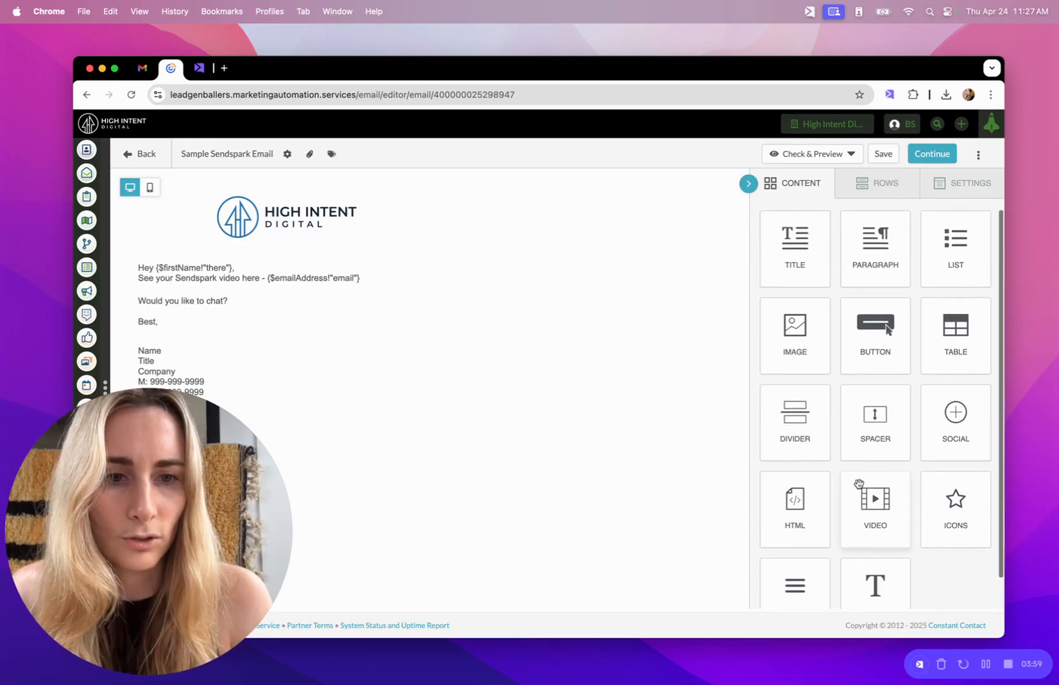
drag(793, 505, 420, 296)
click(376, 296)
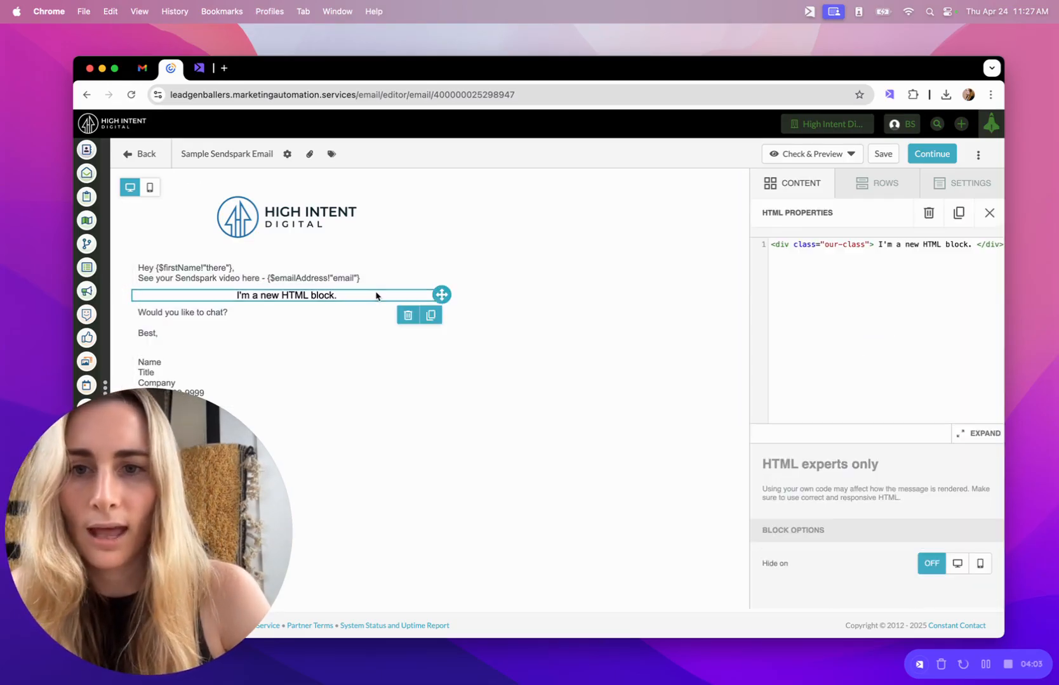
click(930, 270)
key(BackSpace)
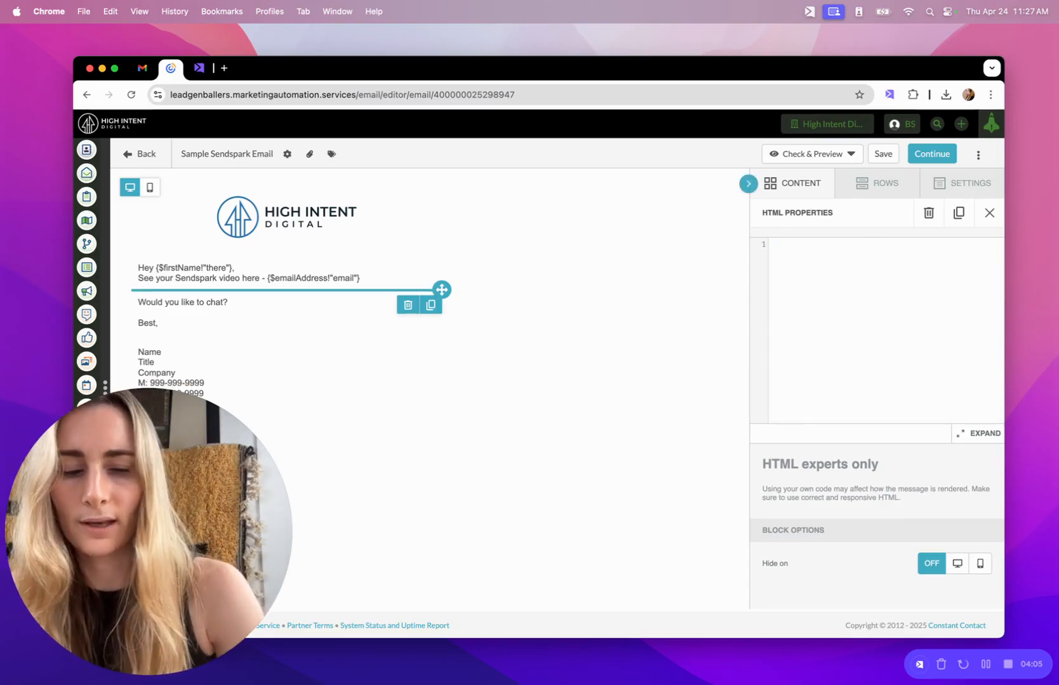
key(super+v)
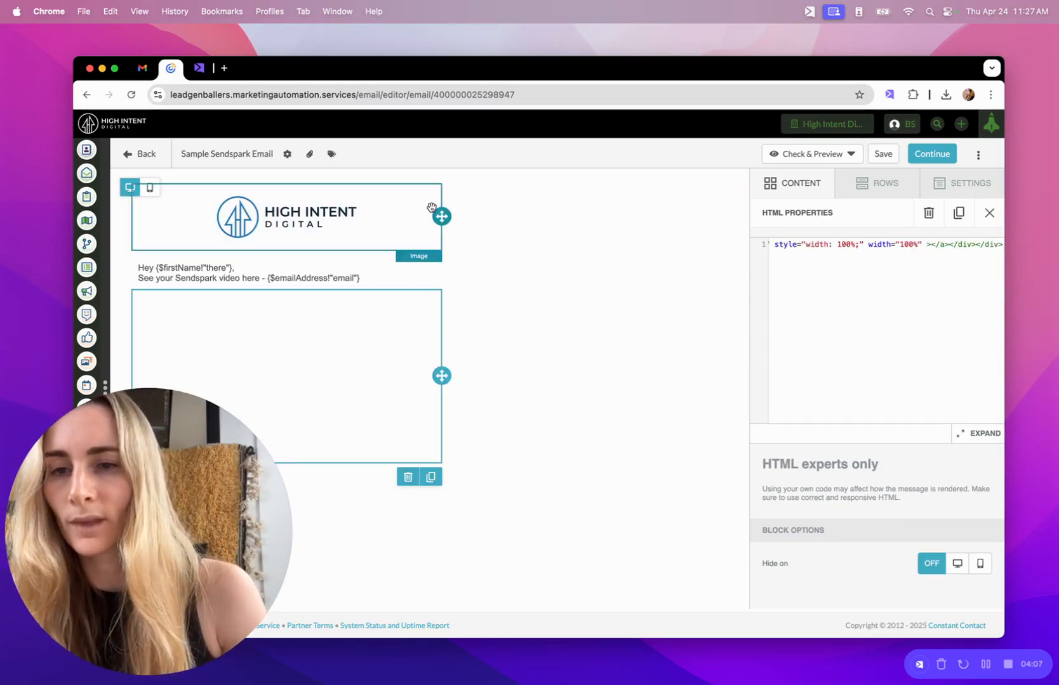
drag(206, 485, 968, 485)
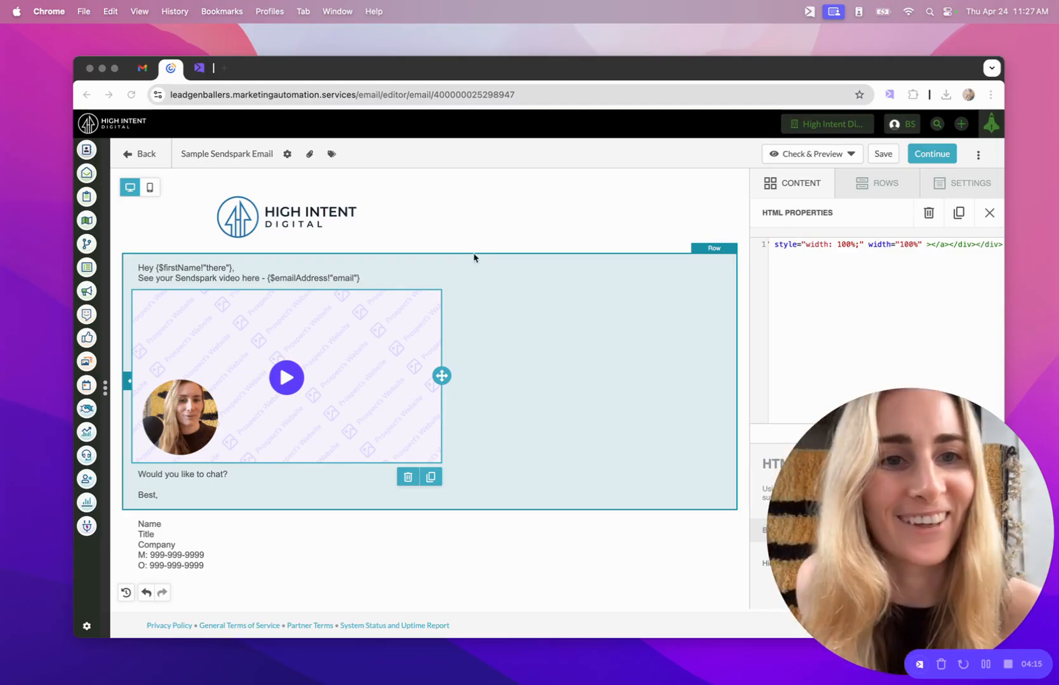
Send a preview email to your own address, rendered as the imported contact.
click(818, 157)
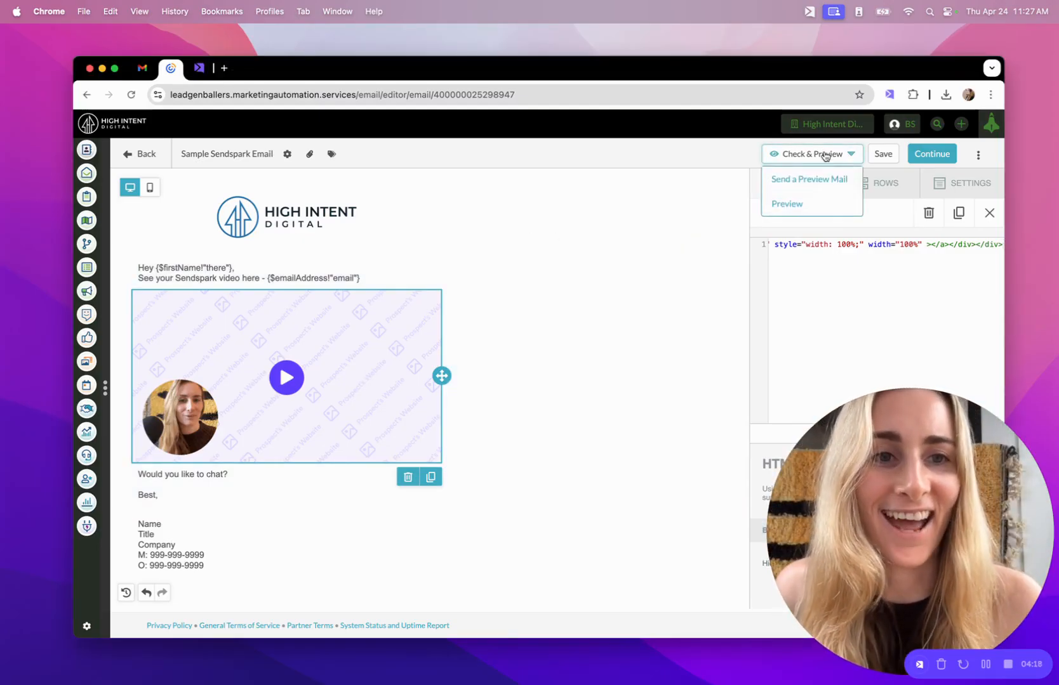
click(795, 180)
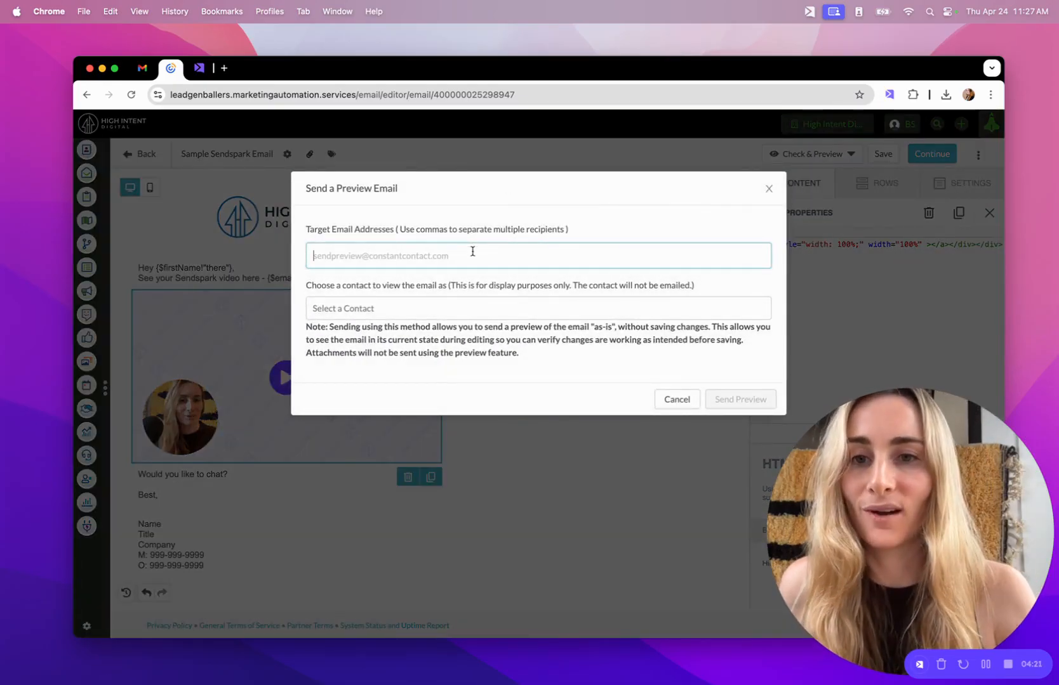
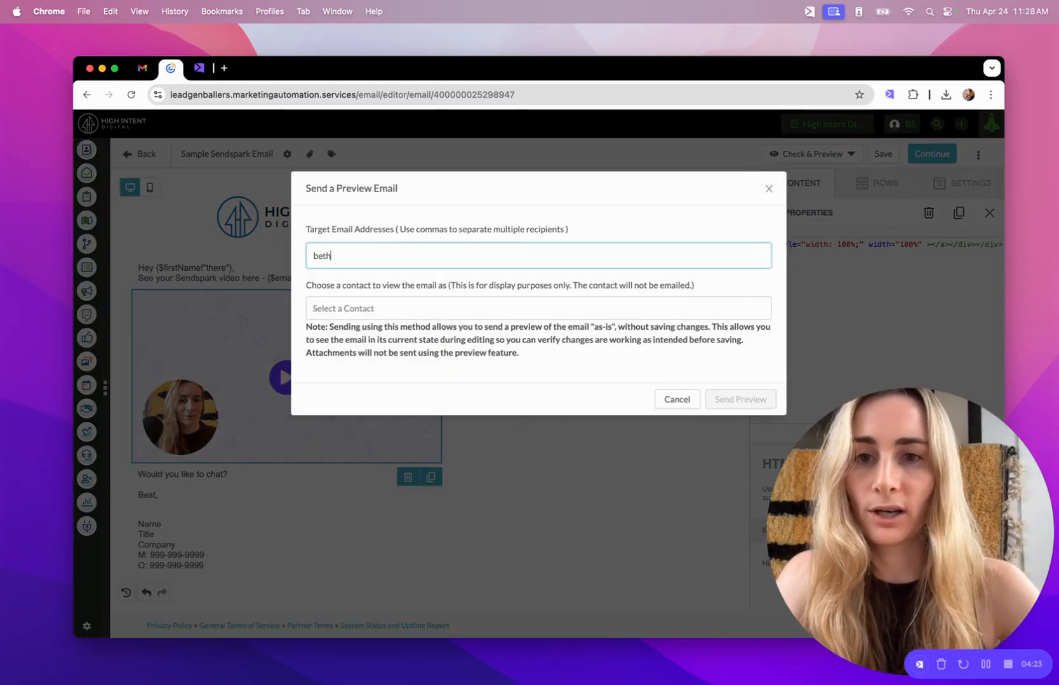
click(472, 304)
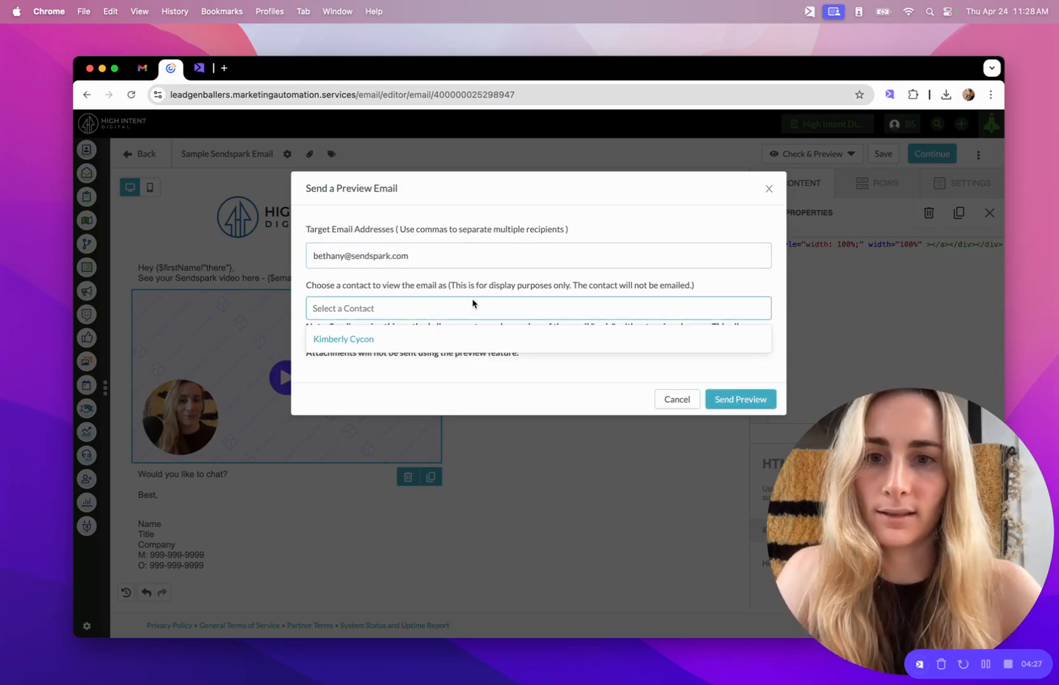
click(444, 346)
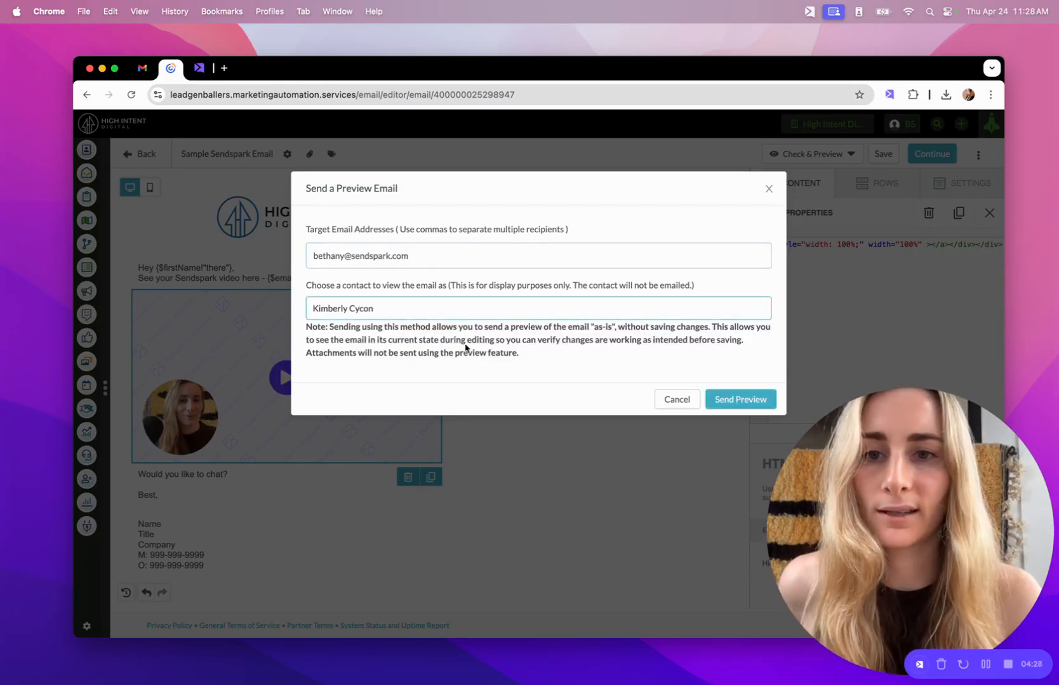
click(743, 398)
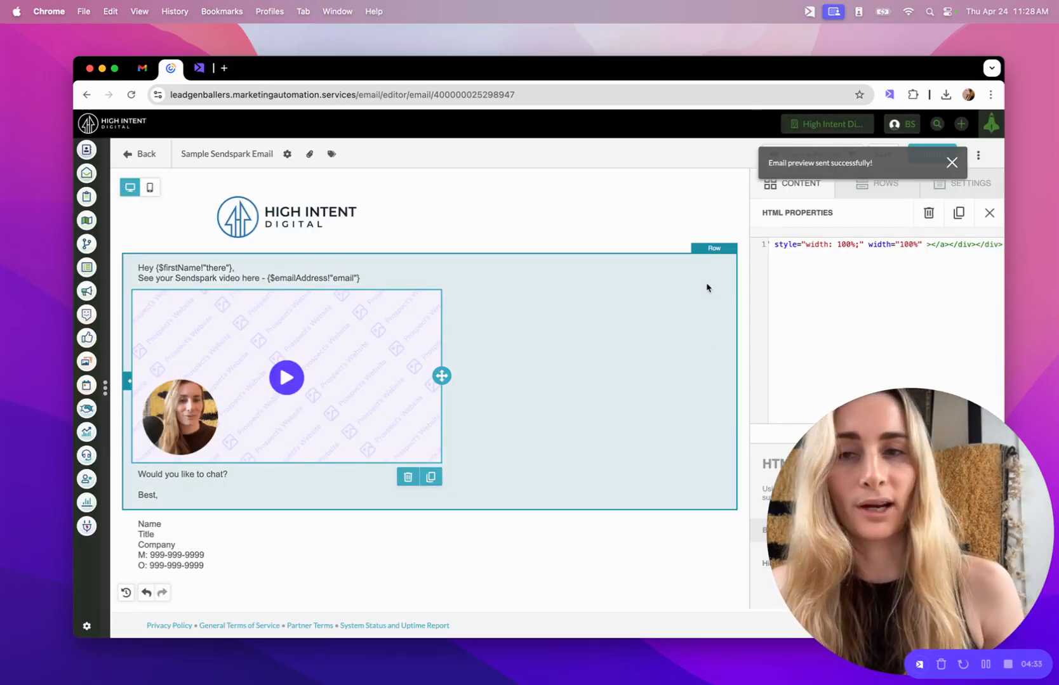
click(200, 68)
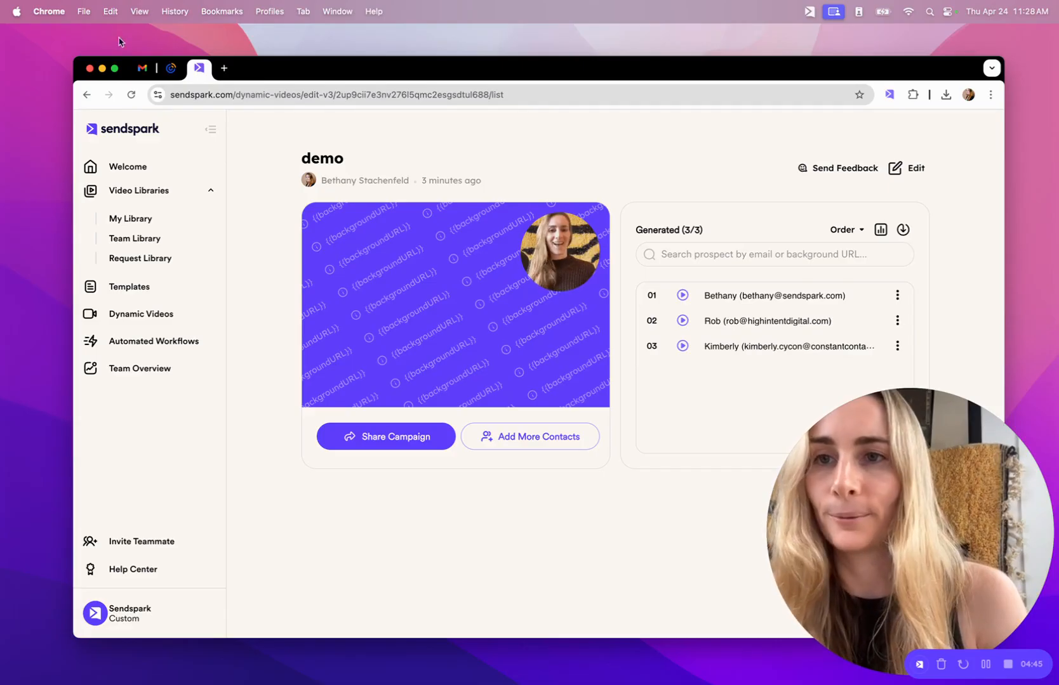
Open the received preview email in Gmail and review the contact's embedded personalised video.
click(140, 70)
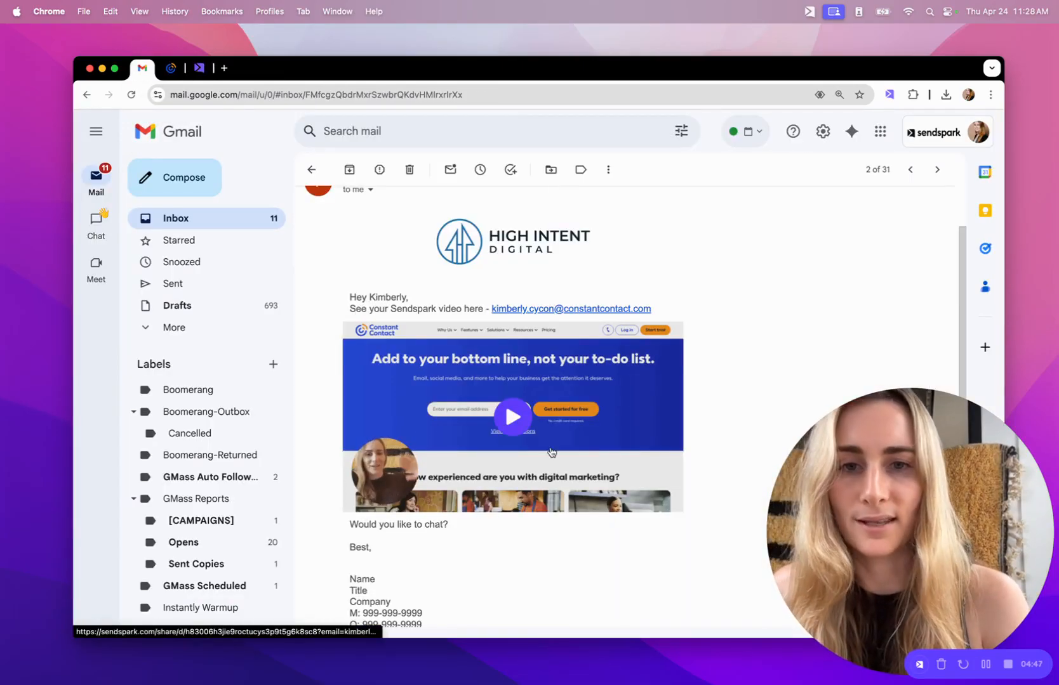
scroll(551, 451, down, 3)
scroll(552, 452, up, 4)
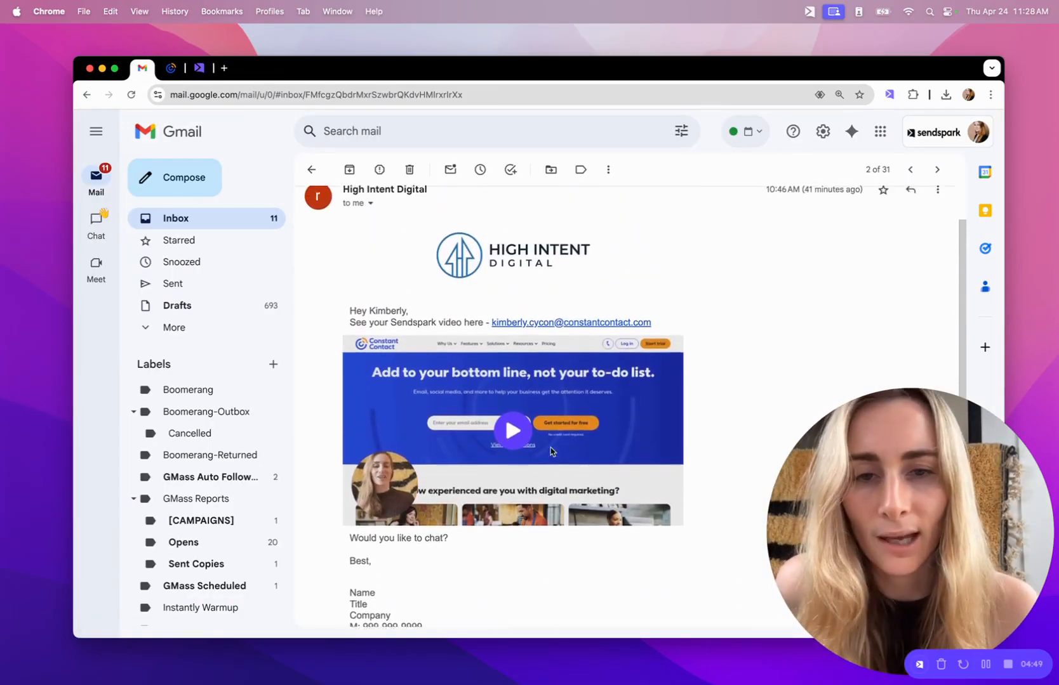
Open the contact's Sendspark share page from the email thumbnail and play the video.
click(538, 404)
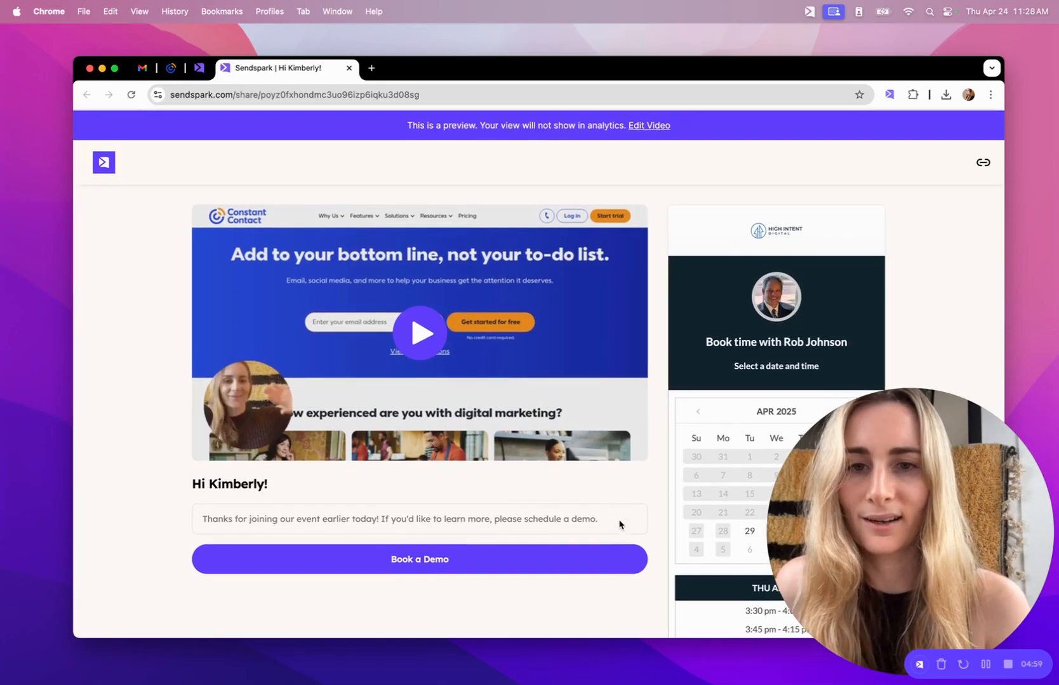
click(422, 333)
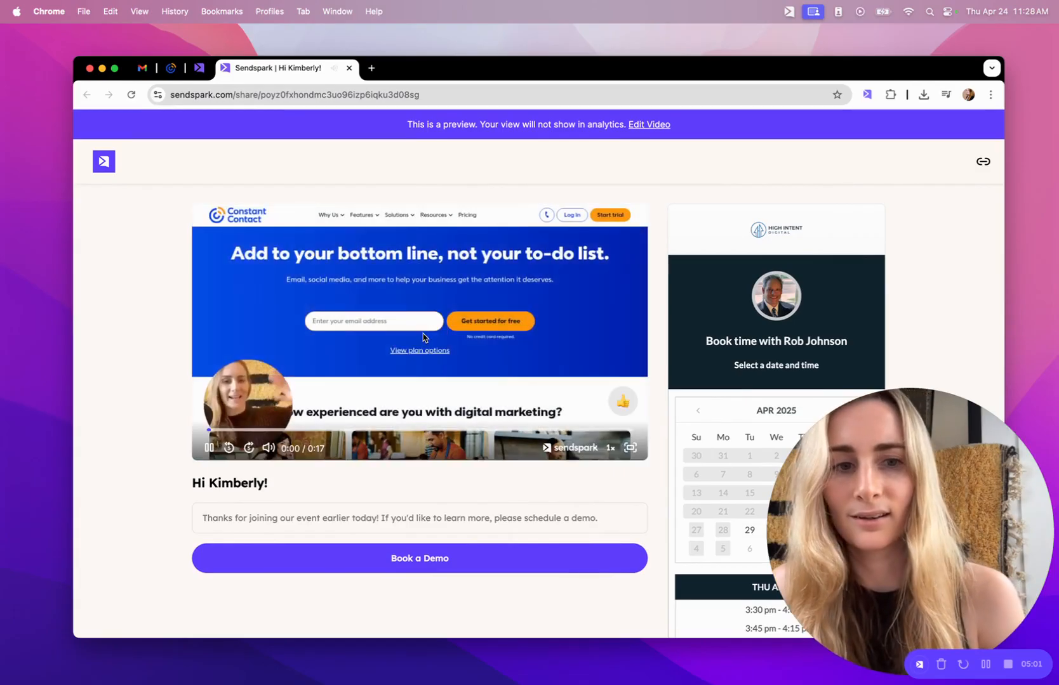